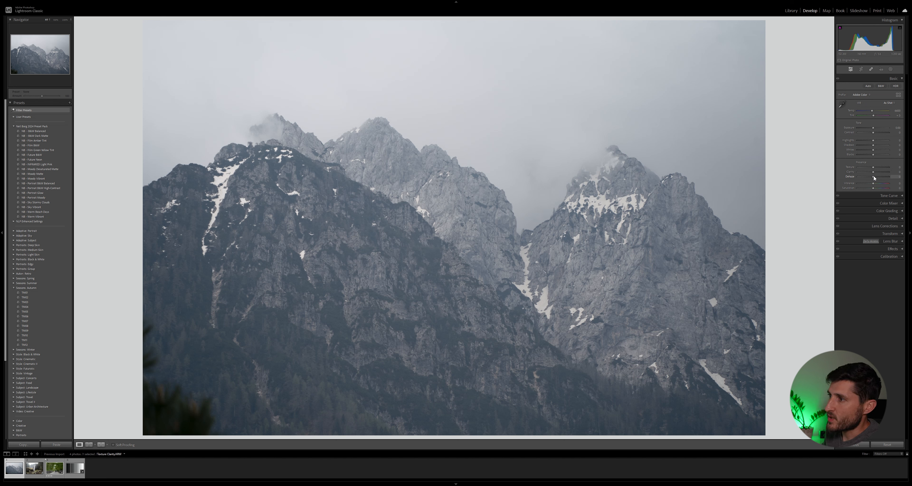
- Try the Dehaze slider in both directions on the mountain photo, then reset it
left_click_drag(873, 175, 851, 180)
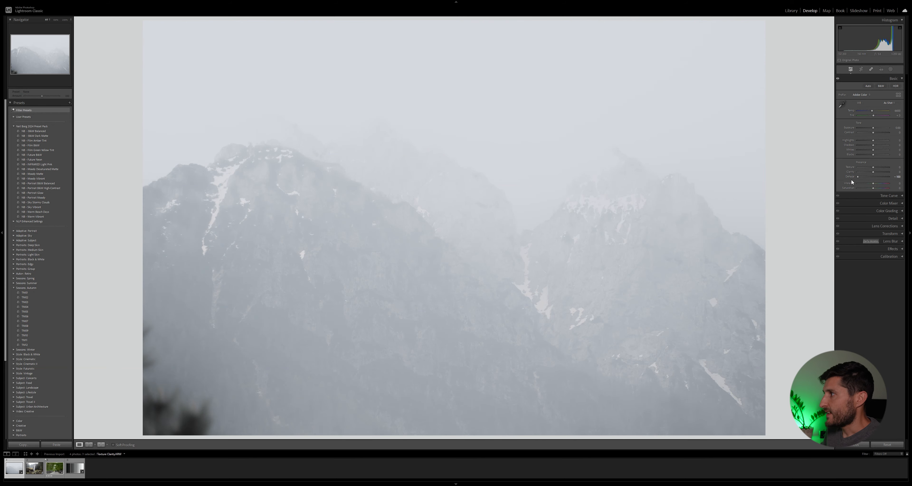
left_click_drag(858, 176, 884, 182)
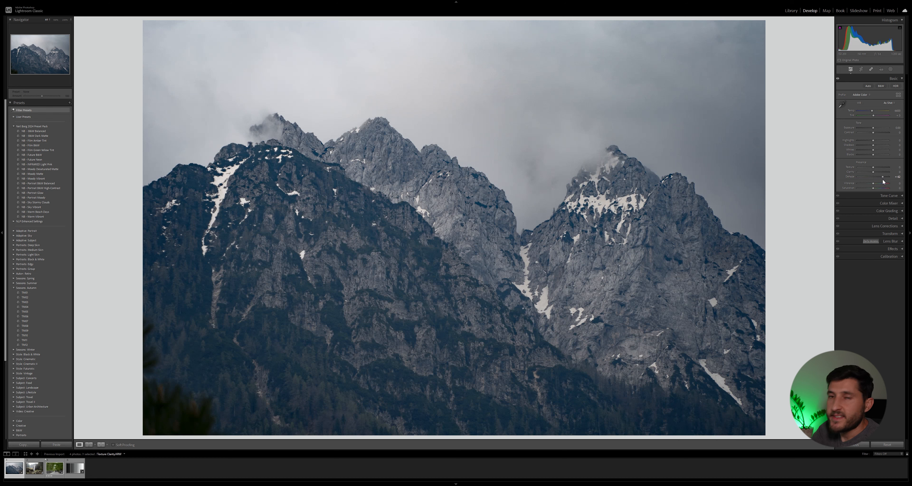
double_click(882, 176)
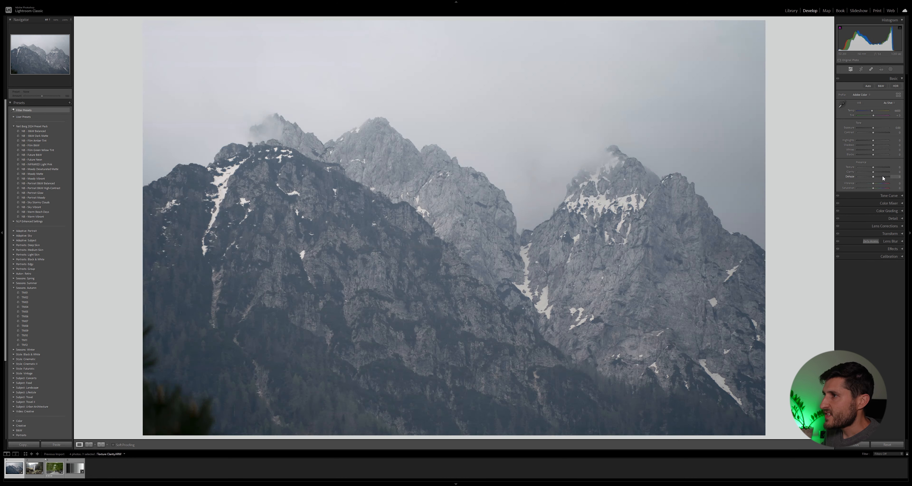
- Zoom into the rock face and try raising Texture, then reset it
left_click(413, 172)
left_click_drag(413, 172, 446, 178)
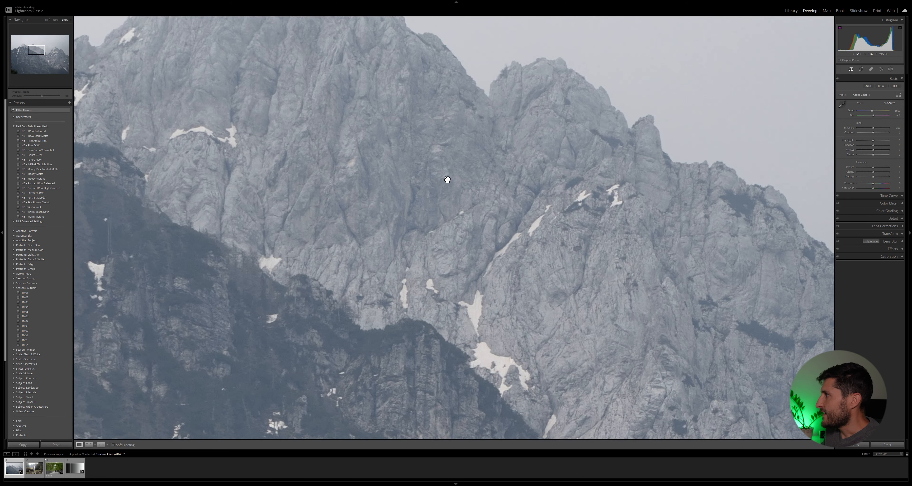
left_click(446, 178)
left_click(427, 203)
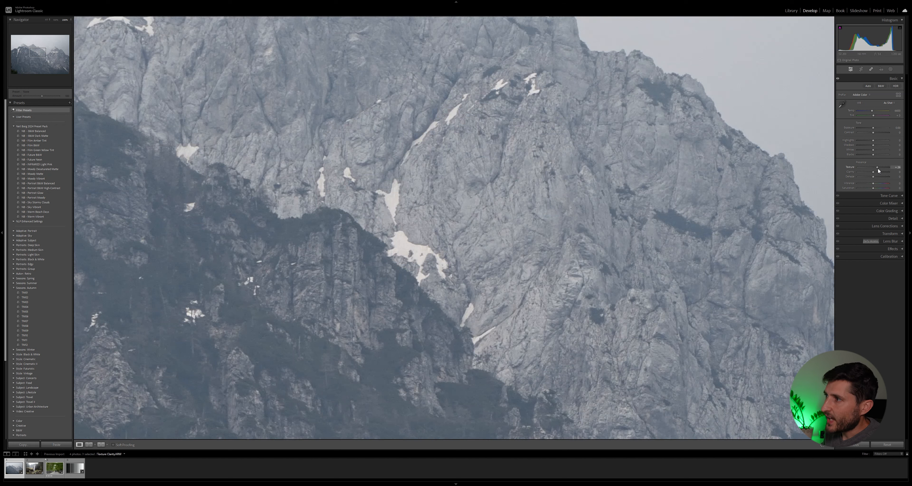
left_click_drag(879, 170, 886, 170)
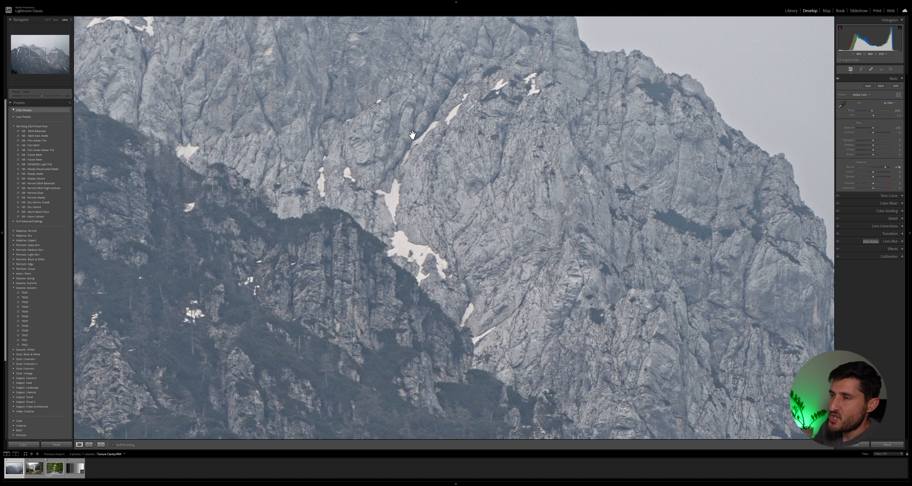
double_click(885, 166)
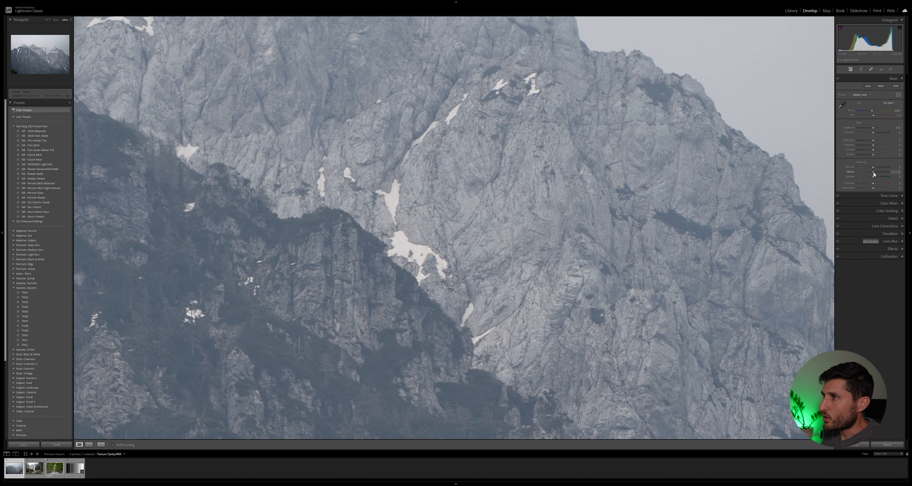
- Compare raising Clarity and Texture on the peaks, resetting each slider afterwards
left_click_drag(874, 171, 890, 175)
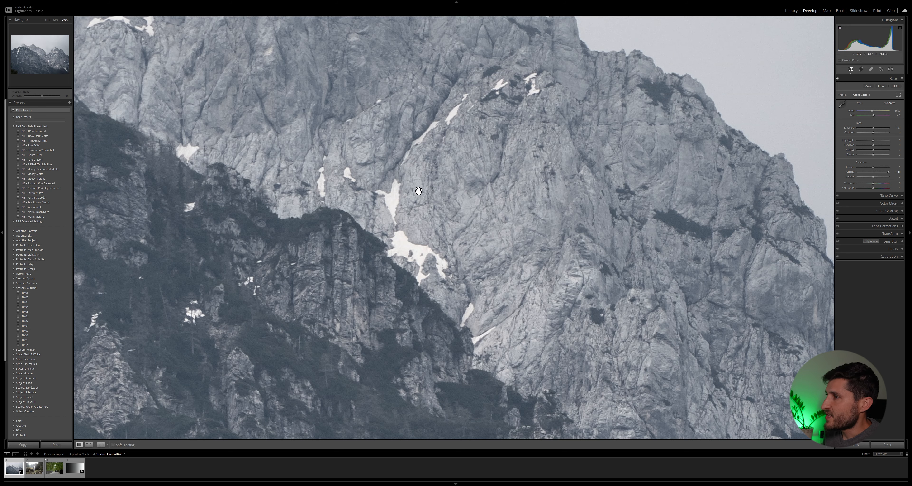
left_click(430, 179)
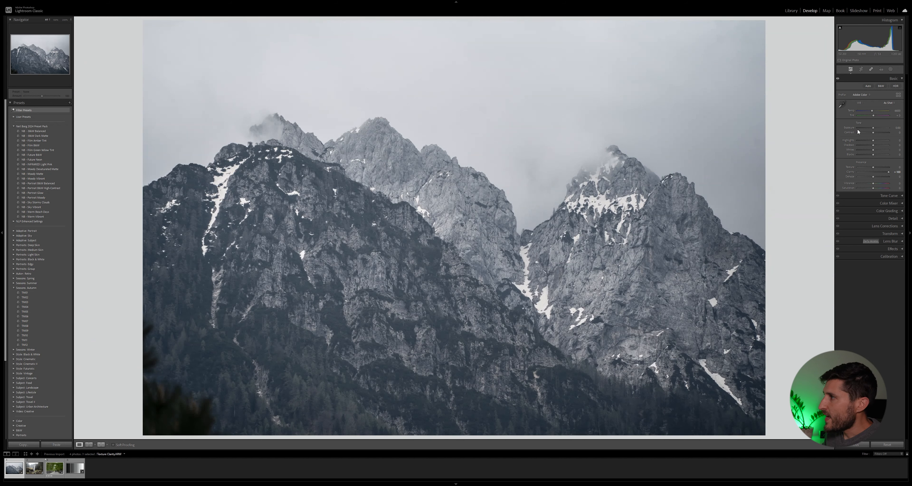
mouse_move(888, 173)
left_mouse_down()
mouse_move(874, 171)
mouse_move(889, 168)
left_mouse_up()
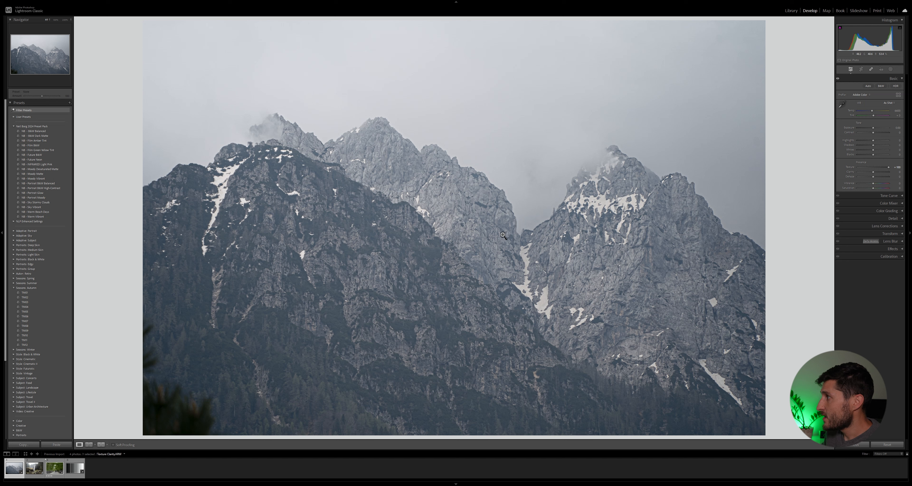
double_click(888, 167)
left_click_drag(884, 175, 904, 175)
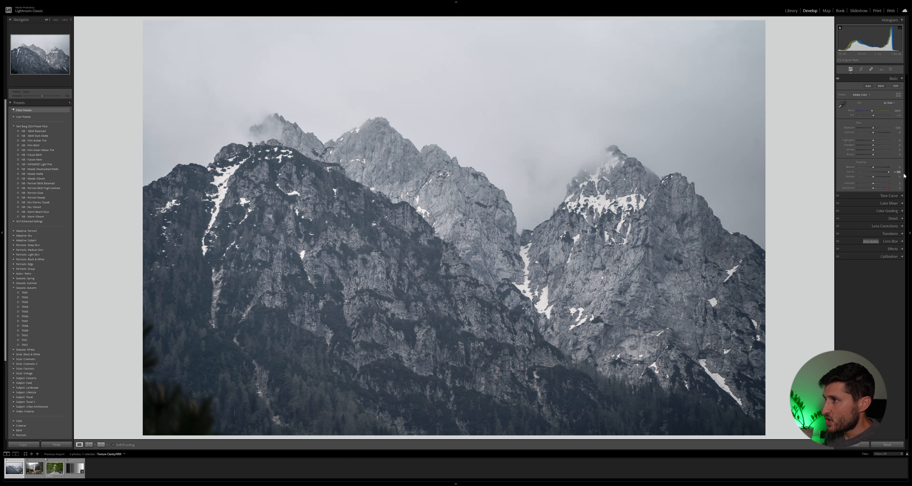
double_click(889, 171)
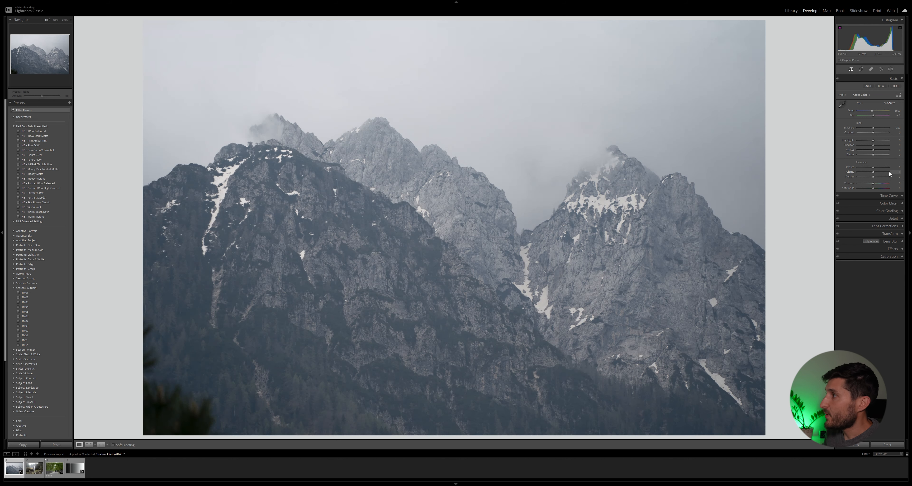
- Increase Clarity on the mountain photo
left_click_drag(873, 167, 895, 182)
double_click(889, 168)
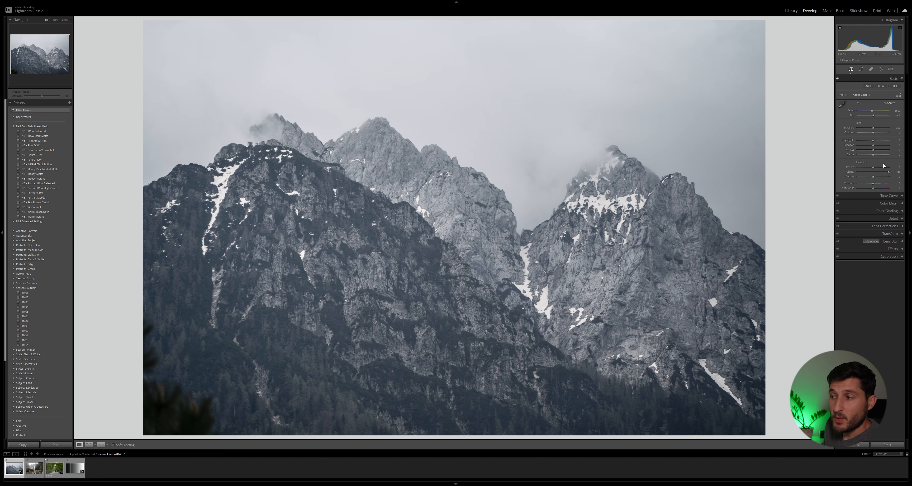
- Move to the waterfall photo and lower its Highlights
key("Right")
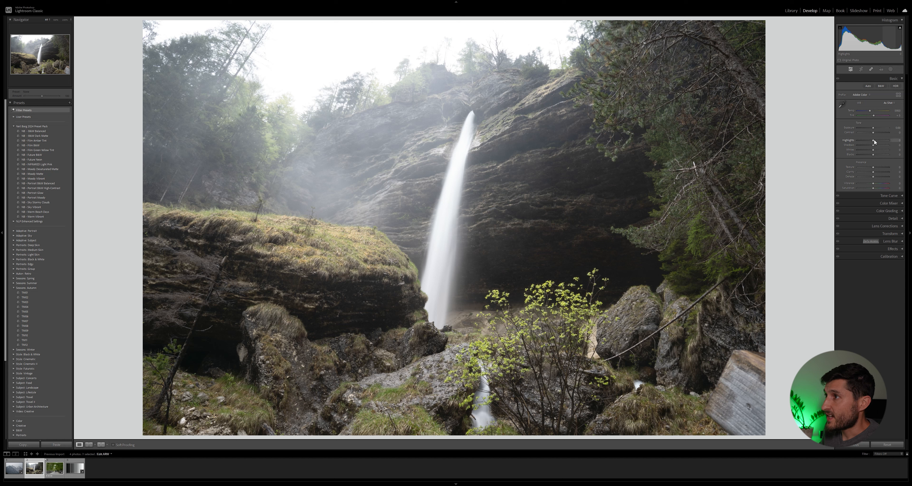
left_click_drag(869, 139, 855, 139)
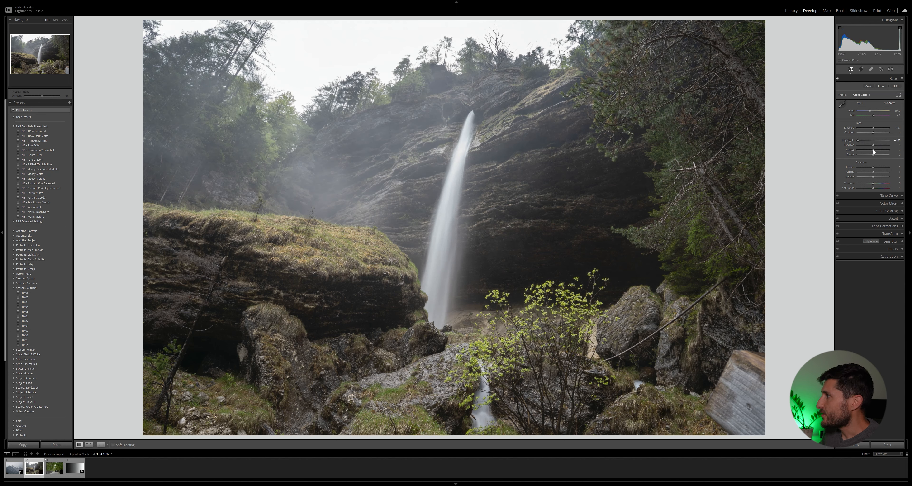
- Darken the Blacks and lower Exposure slightly
left_click_drag(874, 155, 872, 150)
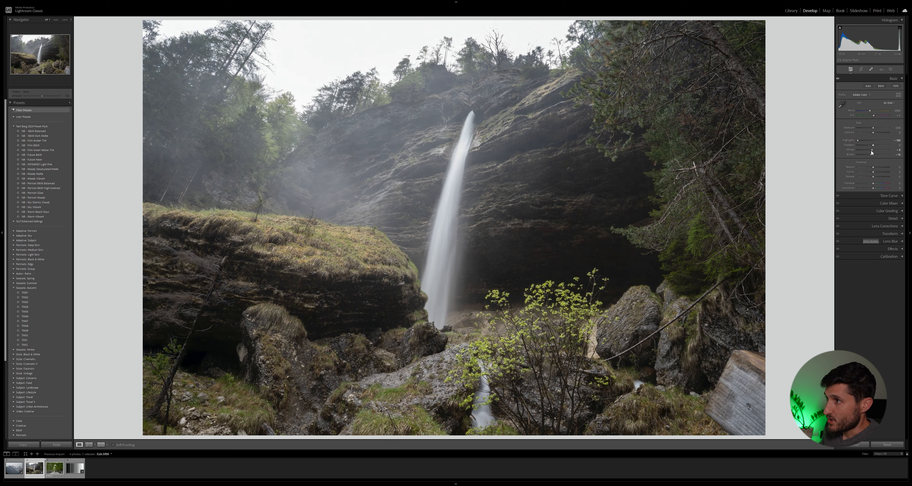
double_click(871, 150)
left_click_drag(873, 128, 872, 128)
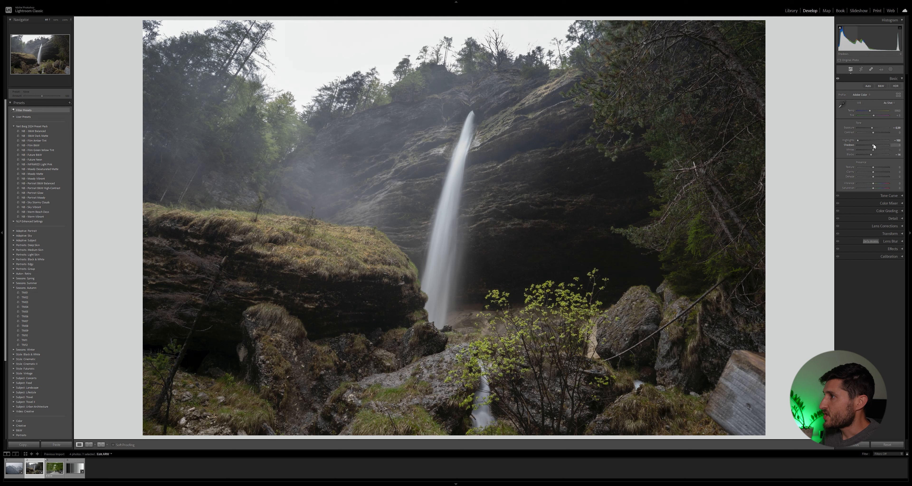
- Raise Shadows and shift the white balance Temperature
left_click_drag(874, 144, 884, 145)
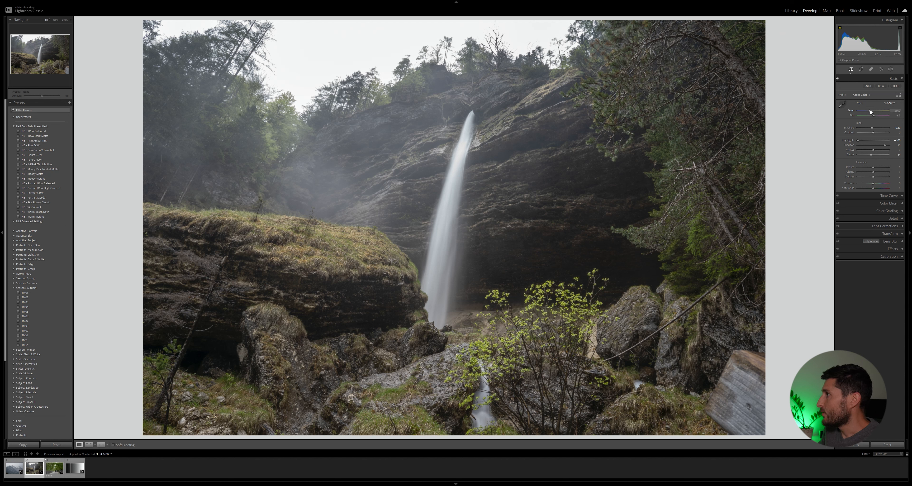
left_click_drag(871, 112, 870, 111)
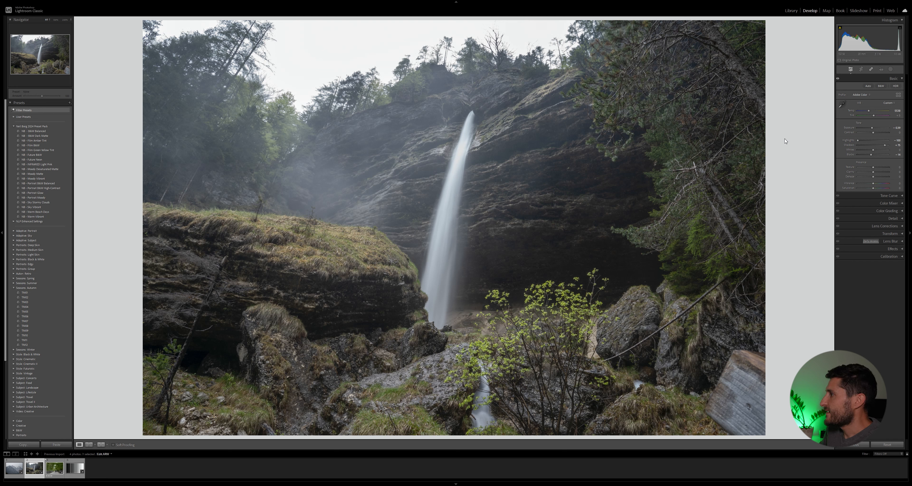
- Enable lens profile corrections and reduce the profile's vignetting correction amount
left_click(900, 226)
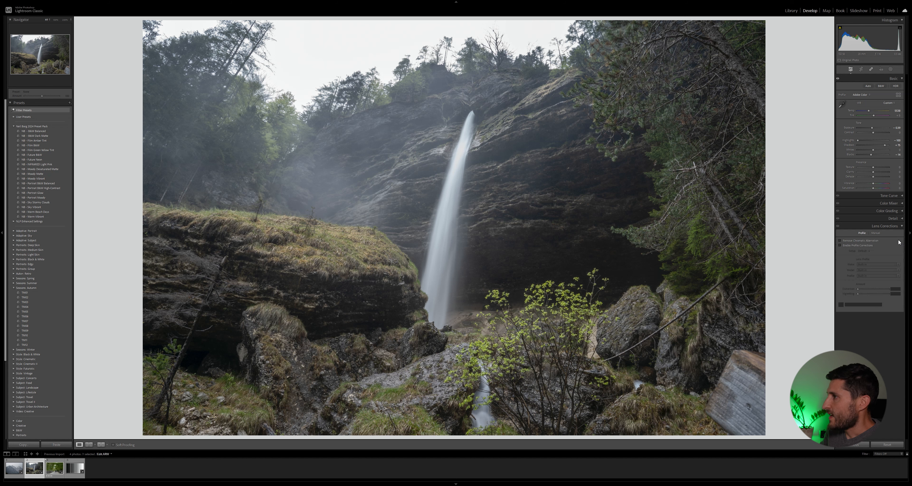
left_click(851, 244)
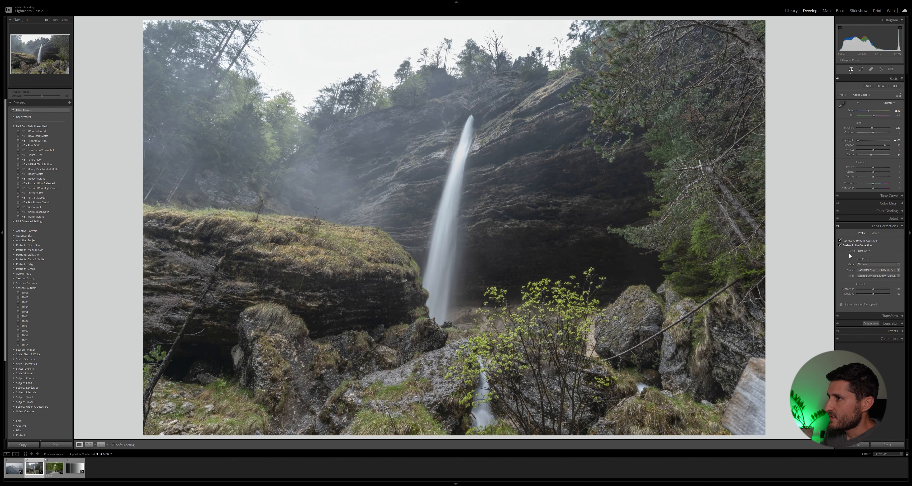
mouse_move(868, 291)
left_mouse_down()
mouse_move(880, 291)
mouse_move(852, 292)
left_mouse_up()
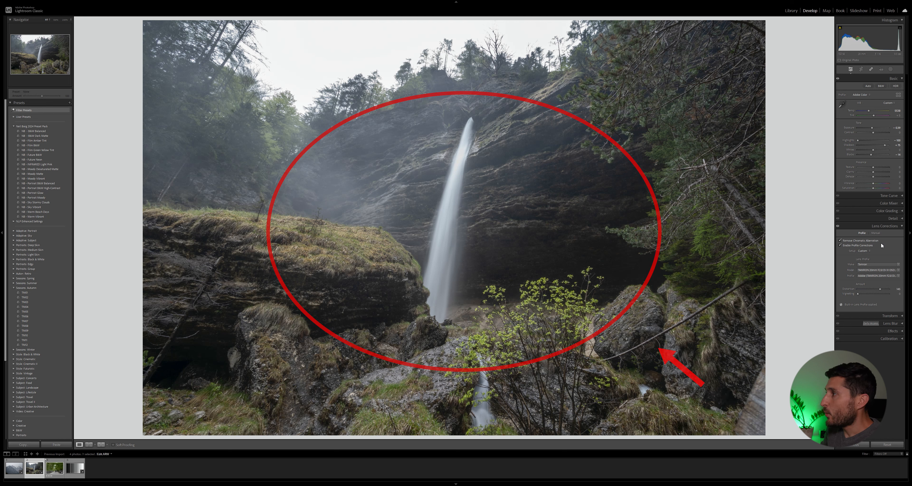
left_click(887, 226)
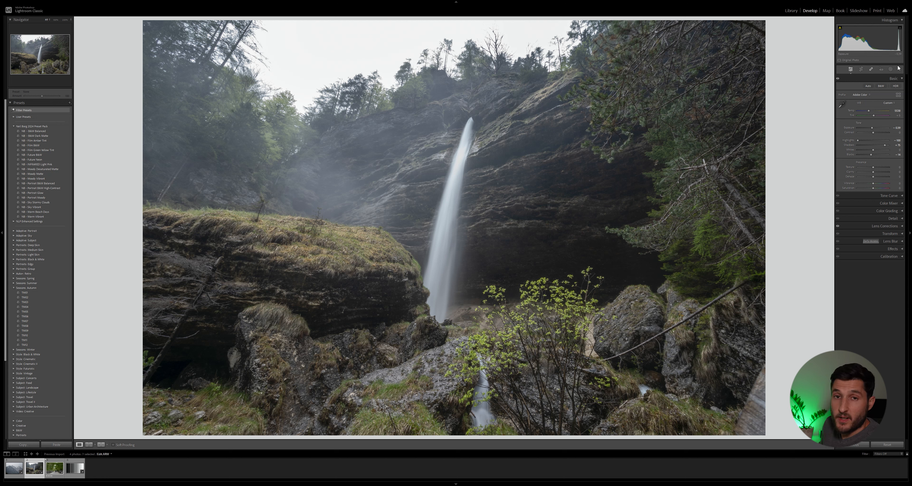
- Create a new brush mask and paint over the misty trees and cliff left of the waterfall
left_click(890, 70)
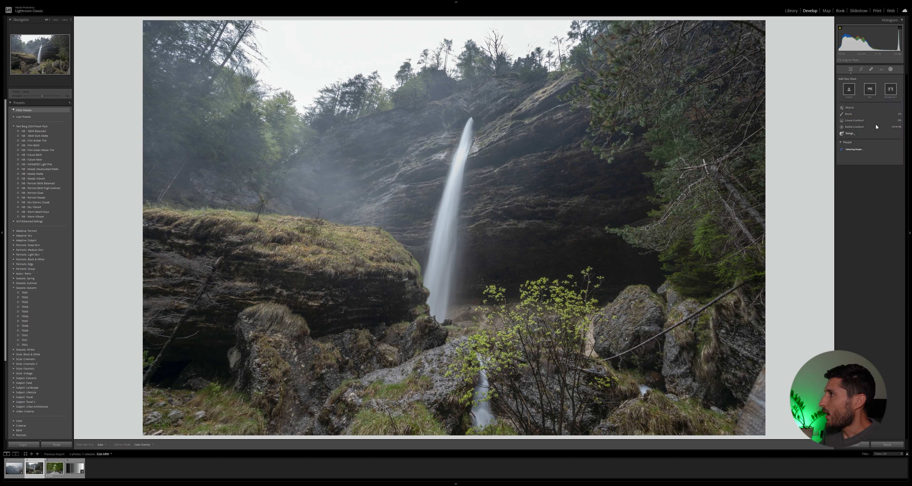
left_click(846, 114)
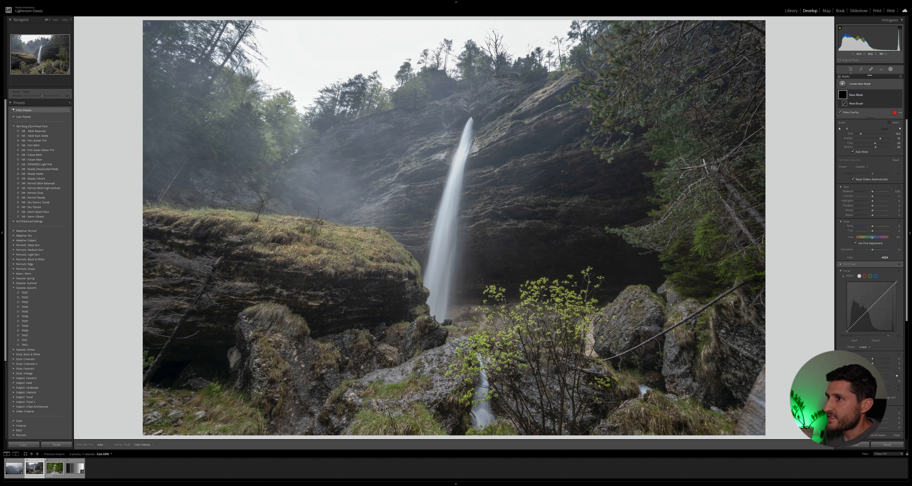
scroll(276, 125, "up", 2)
mouse_move(216, 106)
left_mouse_down()
mouse_move(173, 70)
mouse_move(408, 128)
mouse_move(330, 166)
left_mouse_up()
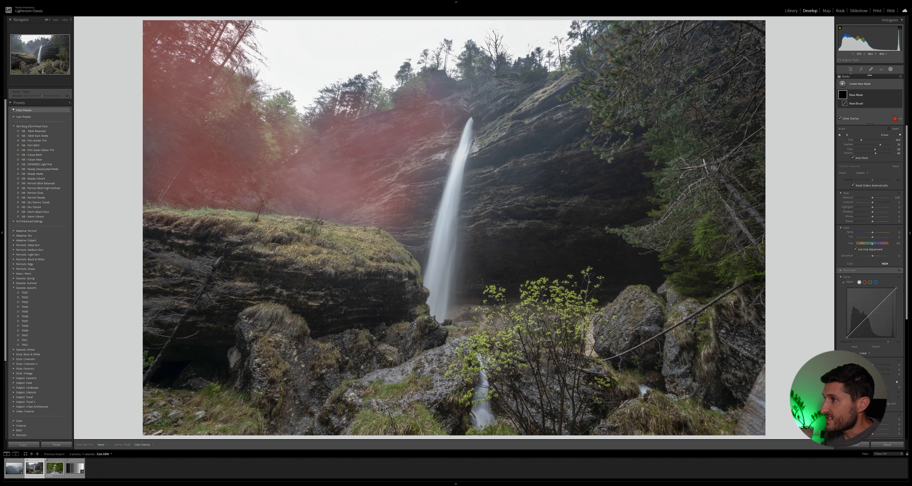
mouse_move(407, 142)
left_mouse_down()
mouse_move(439, 110)
mouse_move(407, 170)
left_mouse_up()
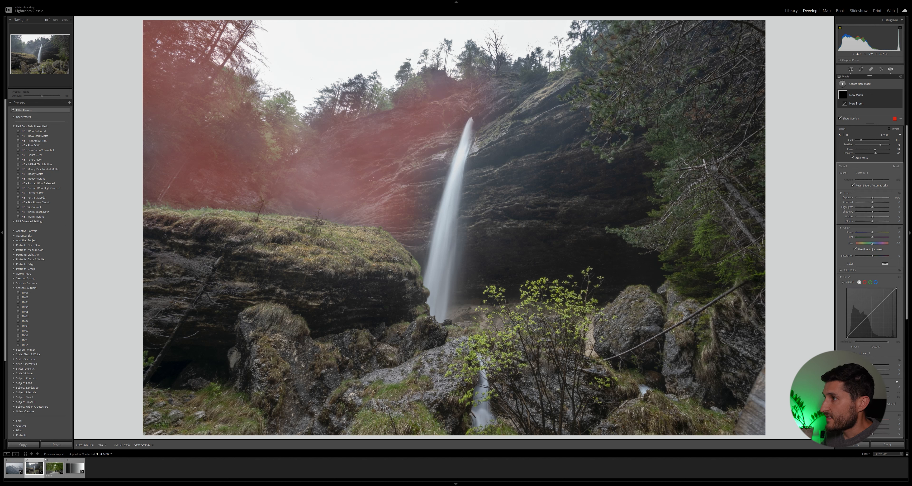
- Extend the brush mask over the waterfall and the cliff to its right with a smaller brush
key("h")
scroll(439, 149, "down", 6)
left_click_drag(448, 138, 421, 234)
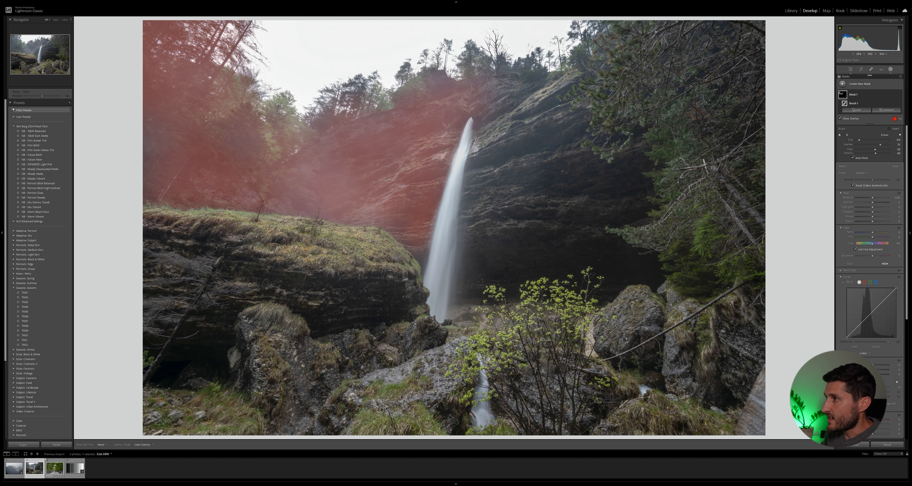
mouse_move(466, 295)
left_mouse_down()
mouse_move(574, 126)
mouse_move(551, 172)
mouse_move(470, 216)
left_mouse_up()
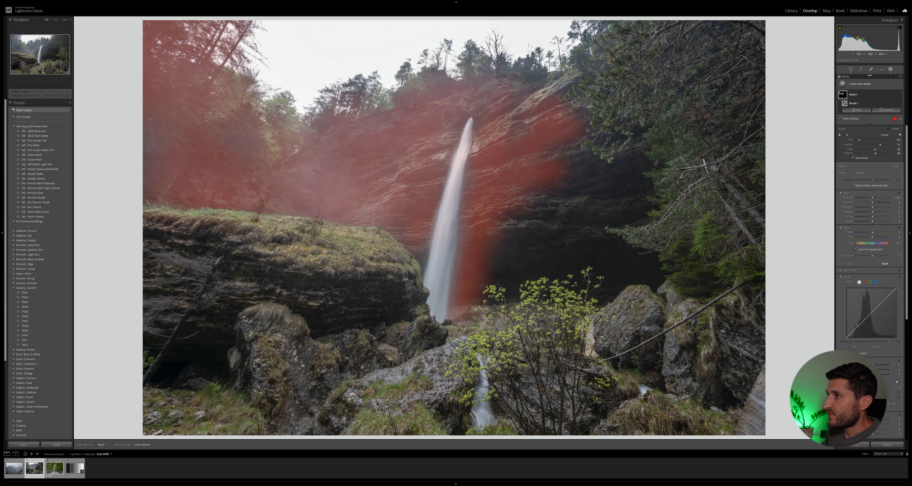
left_click_drag(450, 209, 438, 311)
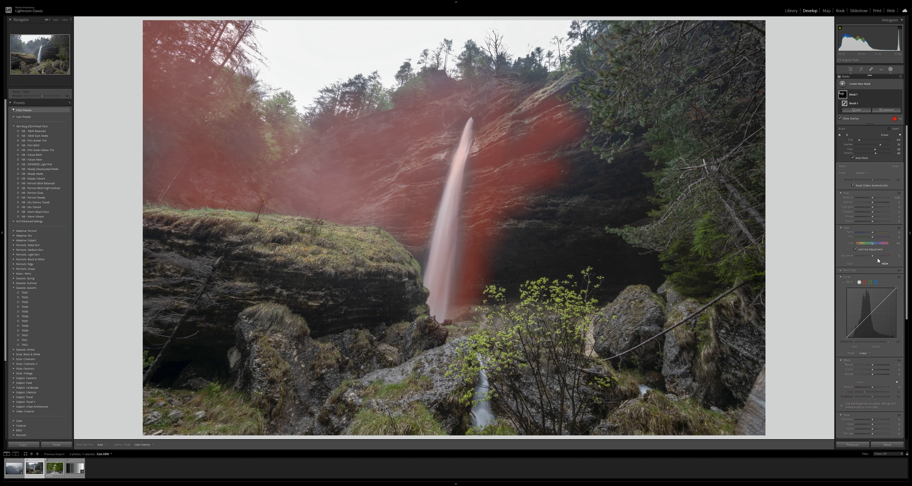
- Raise Dehaze for the brush mask and slightly lower its Saturation
left_click_drag(874, 375, 880, 377)
left_click_drag(882, 377, 886, 377)
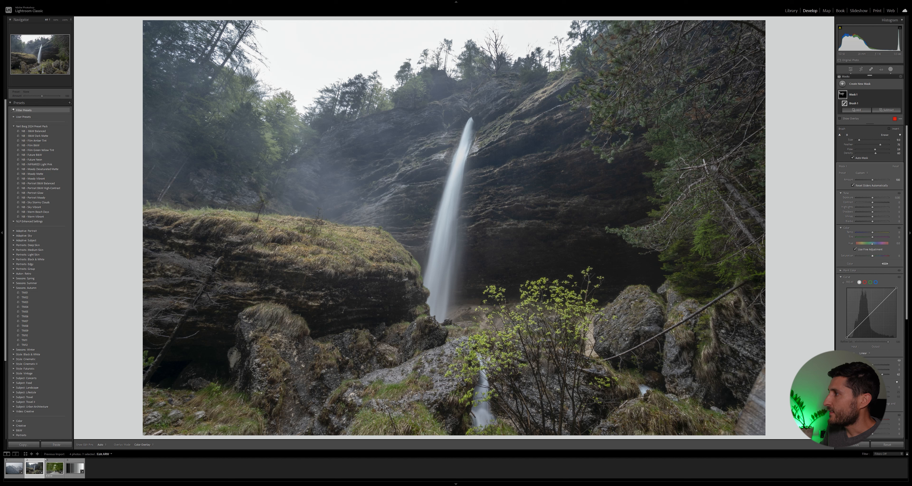
left_click_drag(883, 375, 888, 376)
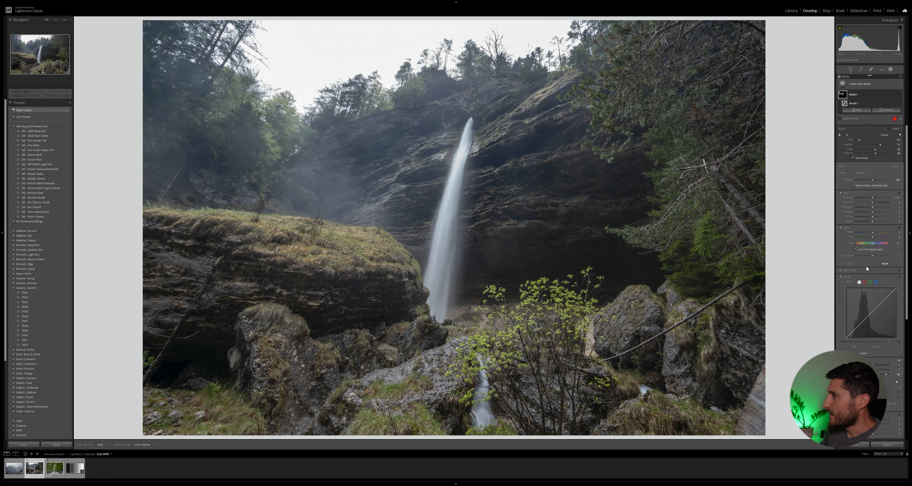
left_click_drag(871, 255, 867, 254)
- Toggle the brush mask's visibility to compare the image with and without it
left_click(899, 95)
left_click(900, 95)
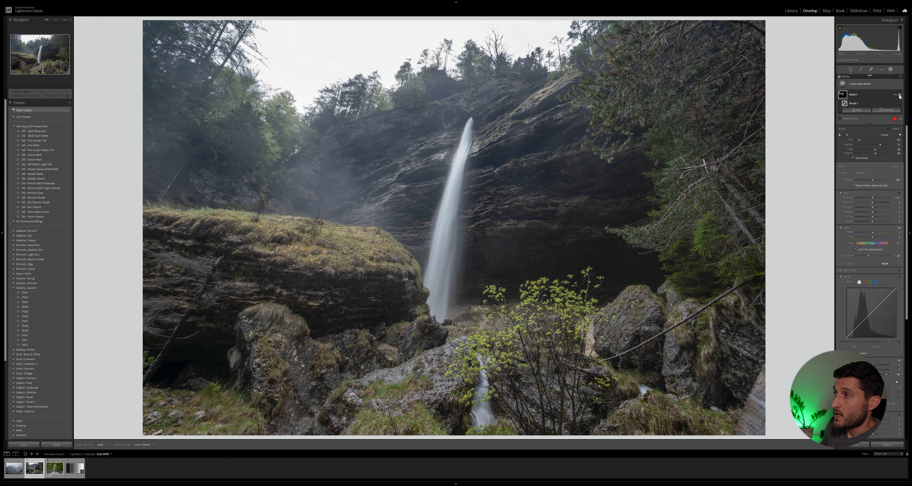
left_click(899, 95)
left_click(900, 95)
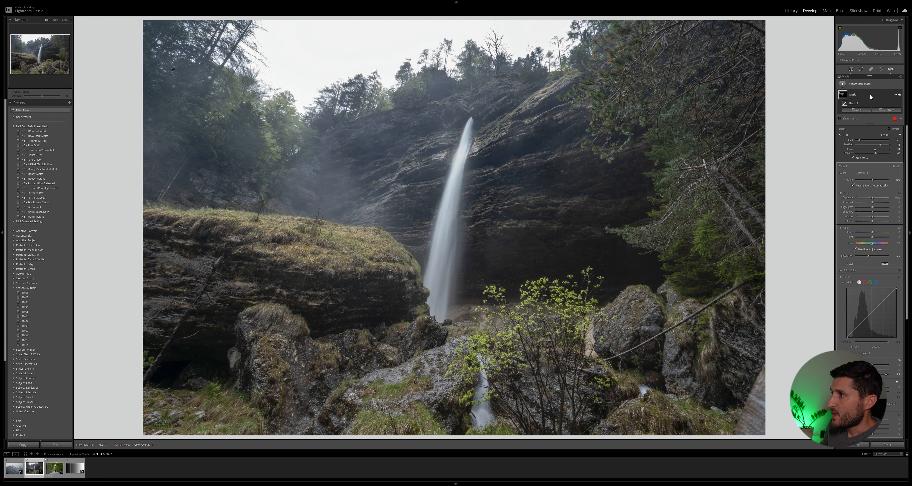
left_click(900, 96)
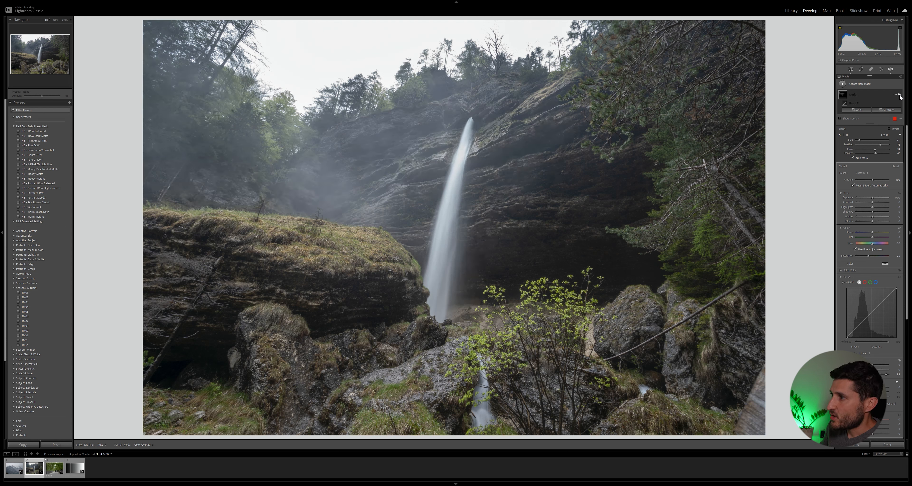
- Toggle the first brush mask on and off again, then fine-tune its amount and brush settings slightly
left_click(900, 96)
left_click(900, 96)
left_click(900, 96)
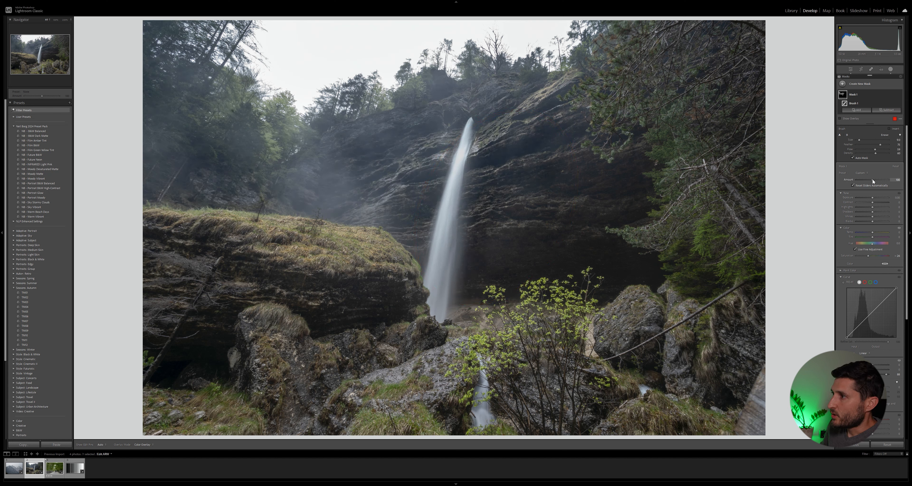
left_click_drag(872, 179, 869, 178)
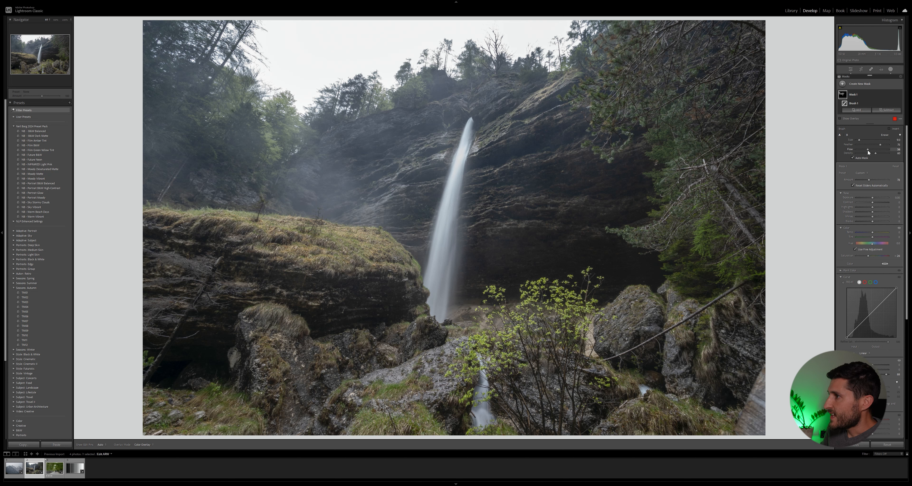
left_click_drag(868, 149, 866, 149)
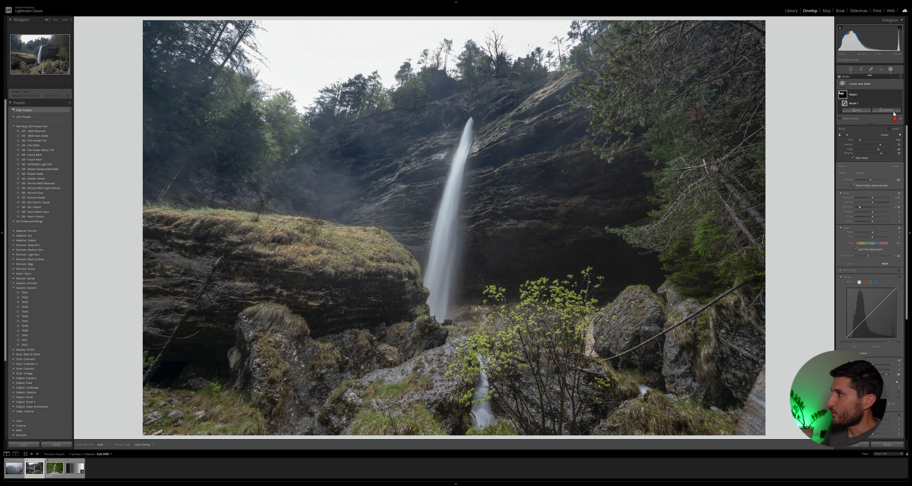
- Create a new brush mask and paint over the cliff face around and behind the waterfall
left_click(868, 84)
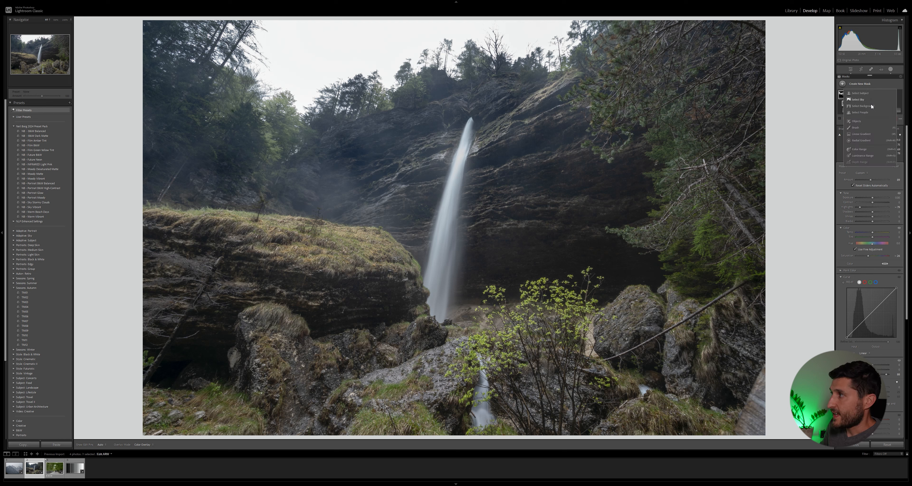
left_click(860, 128)
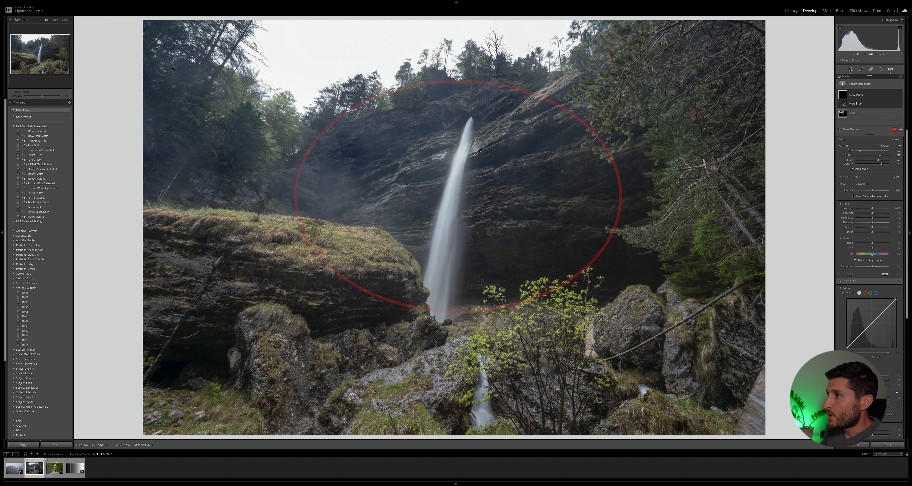
mouse_move(573, 103)
left_mouse_down()
mouse_move(513, 135)
mouse_move(489, 107)
mouse_move(357, 163)
mouse_move(377, 156)
left_mouse_up()
left_click_drag(425, 187, 370, 202)
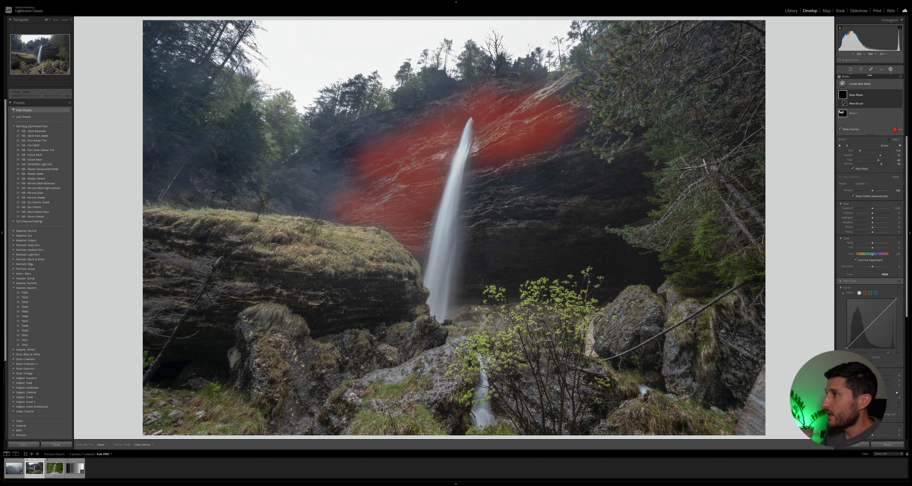
mouse_move(475, 149)
left_mouse_down()
mouse_move(496, 268)
mouse_move(591, 209)
mouse_move(601, 176)
left_mouse_up()
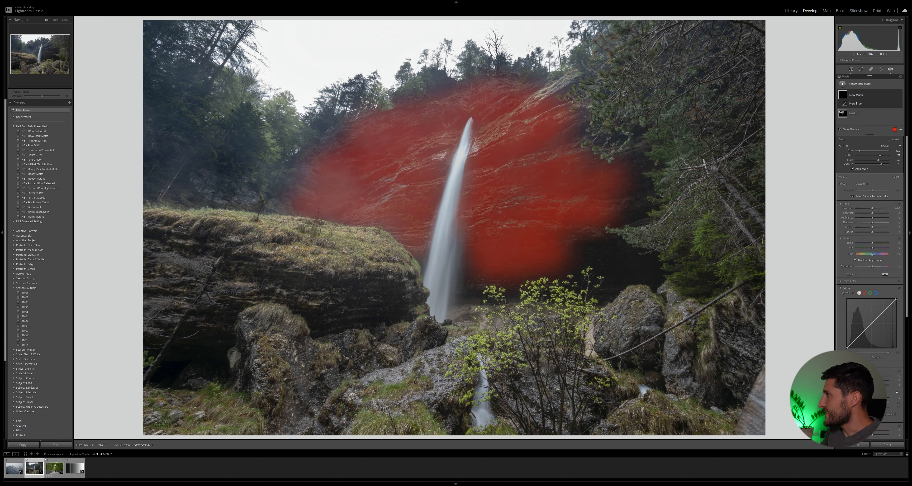
- Adjust the brush and raise Dehaze for the new cliff brush mask
left_click_drag(879, 160, 873, 165)
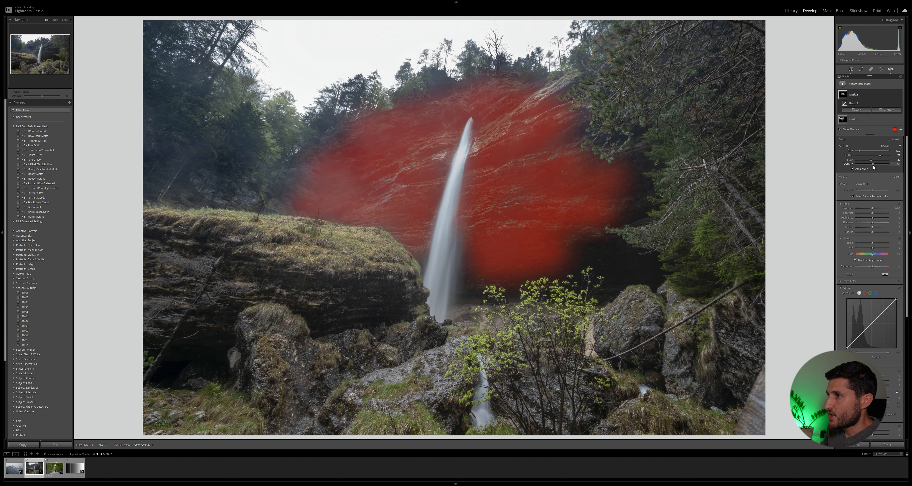
scroll(301, 180, "down", 2)
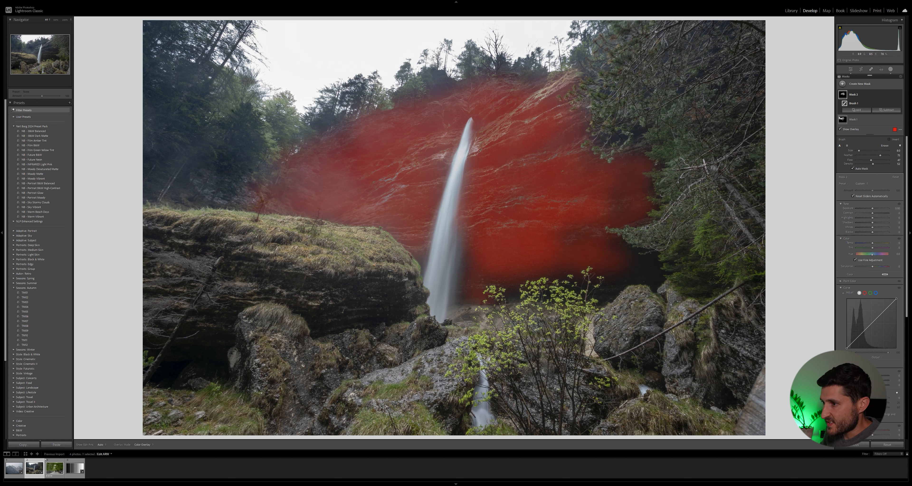
scroll(712, 281, "down", 1)
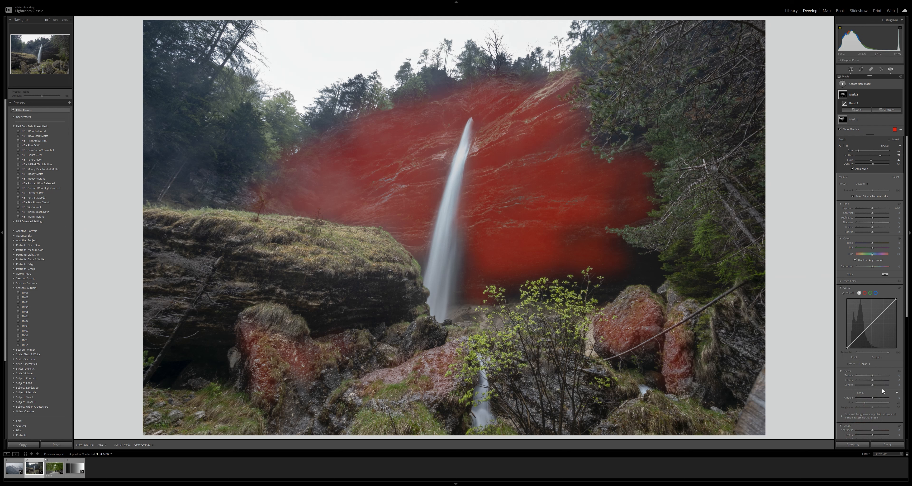
left_click_drag(873, 381, 874, 381)
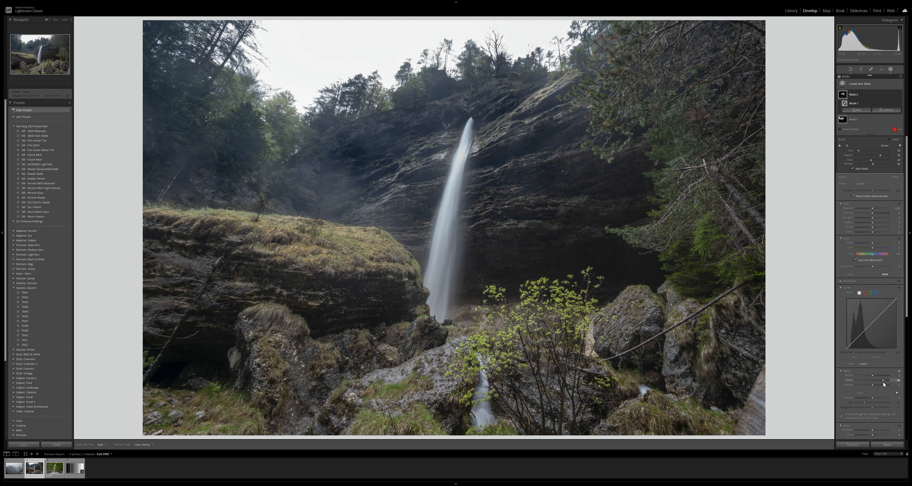
left_click_drag(883, 382, 881, 381)
- Toggle the cliff brush mask's visibility and overlay to compare the image with and without it
left_click(900, 95)
left_click(900, 95)
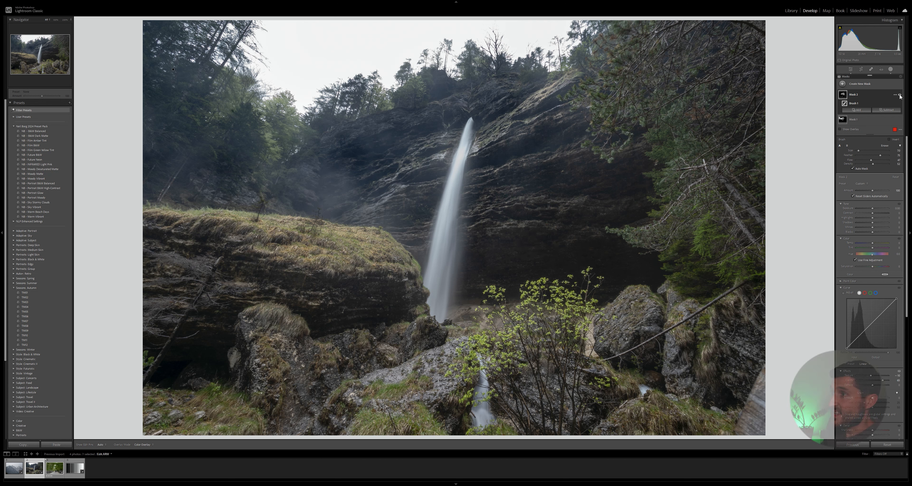
left_click(900, 94)
left_click(900, 95)
key("h")
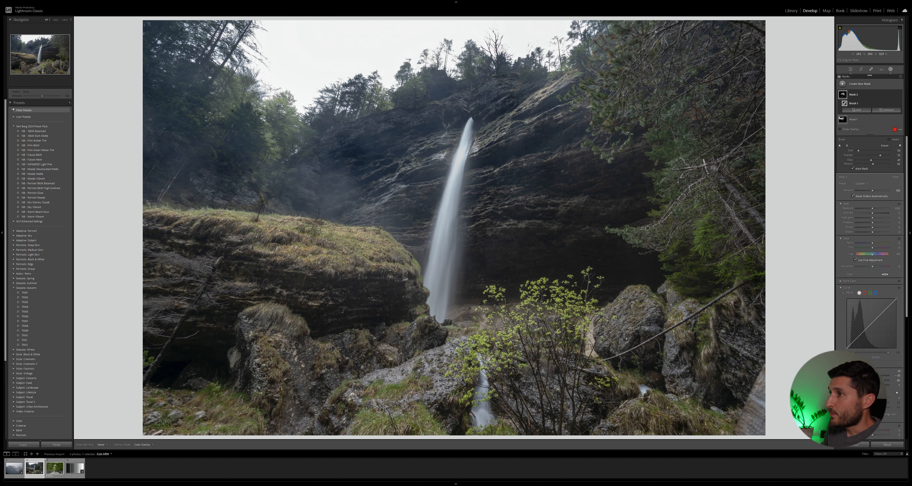
key("h")
left_click(899, 95)
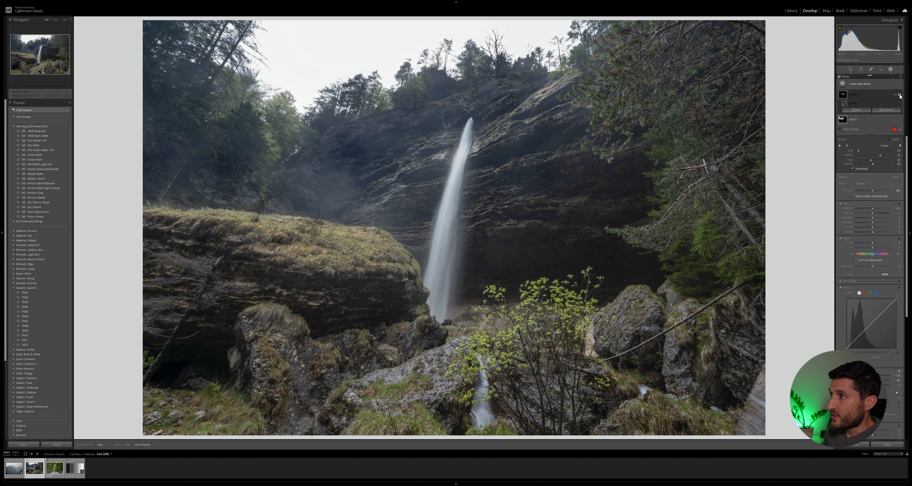
left_click(900, 95)
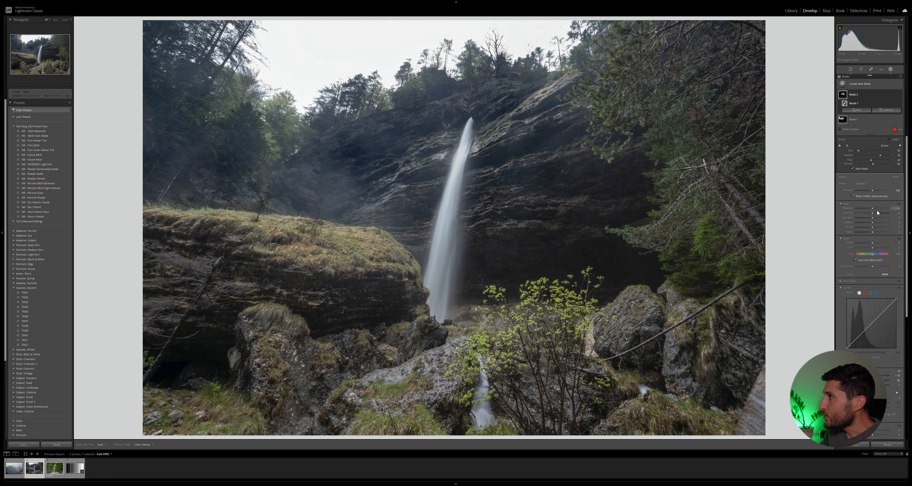
- Add a radial gradient mask over the misty trees in the upper left and raise its Dehaze
left_click(857, 109)
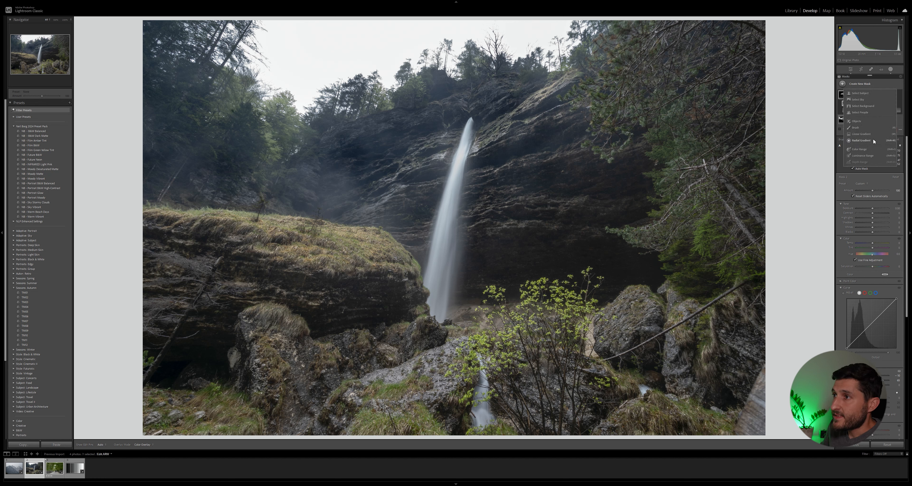
left_click(860, 141)
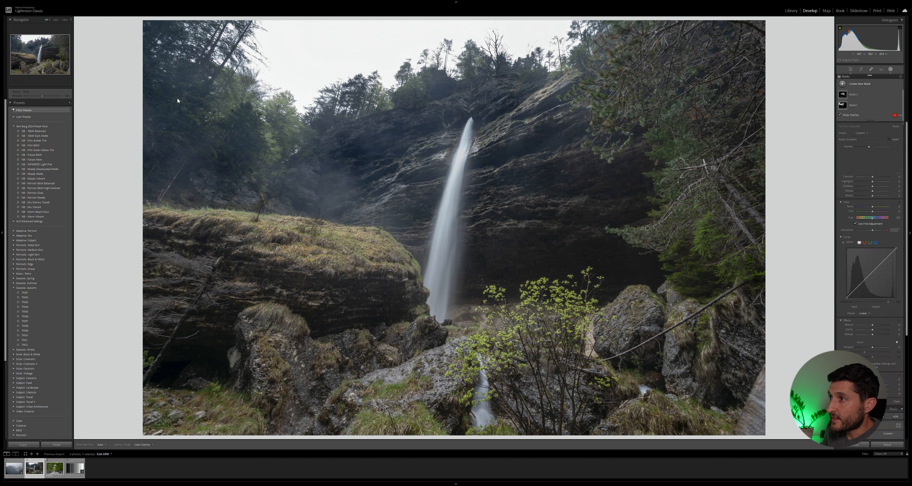
left_click_drag(203, 142, 343, 274)
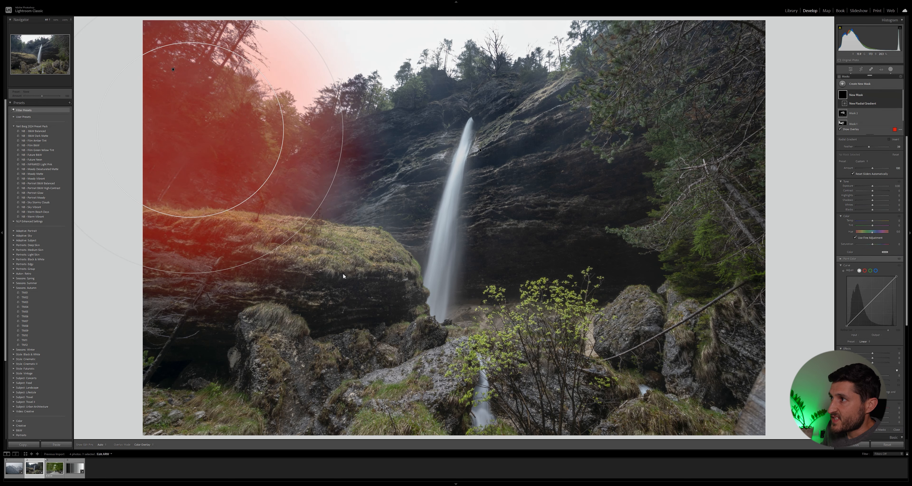
left_click_drag(197, 134, 189, 130)
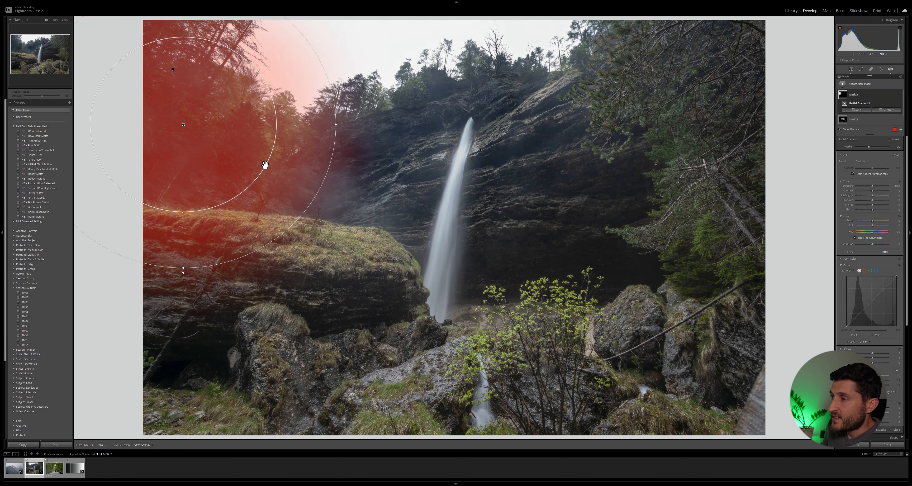
left_click_drag(336, 124, 364, 141)
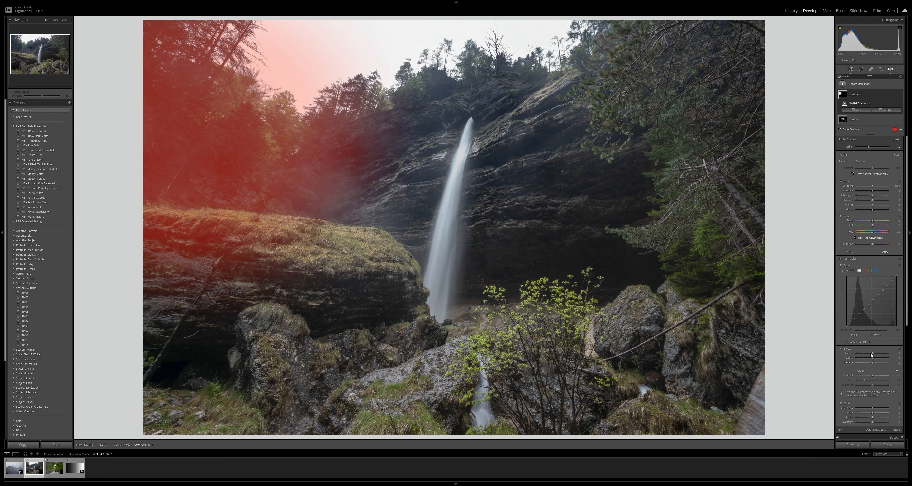
left_click_drag(872, 352, 874, 352)
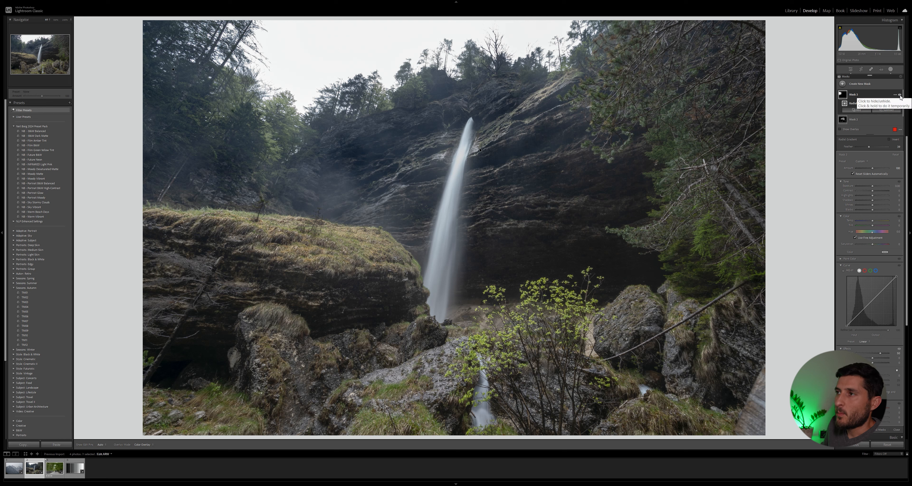
- Toggle the radial gradient mask's visibility to compare the result with and without it
left_click(900, 95)
left_click(900, 96)
left_click(901, 96)
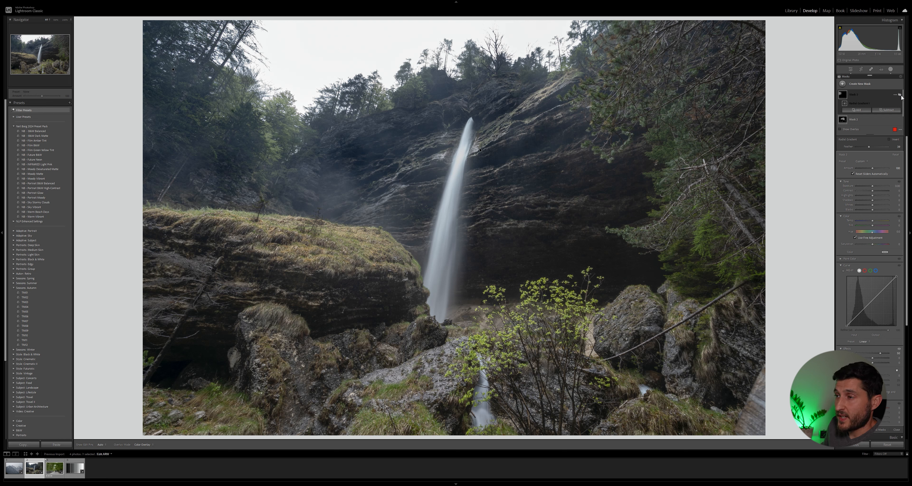
left_click(900, 96)
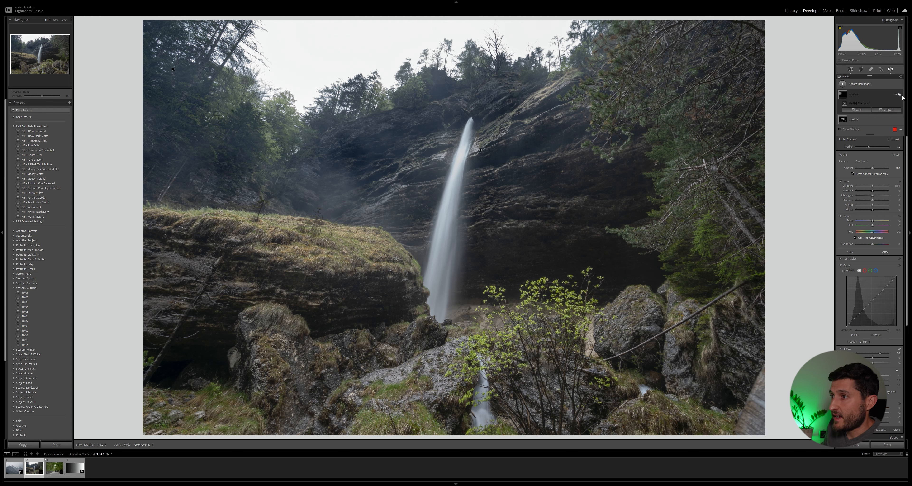
left_click(901, 95)
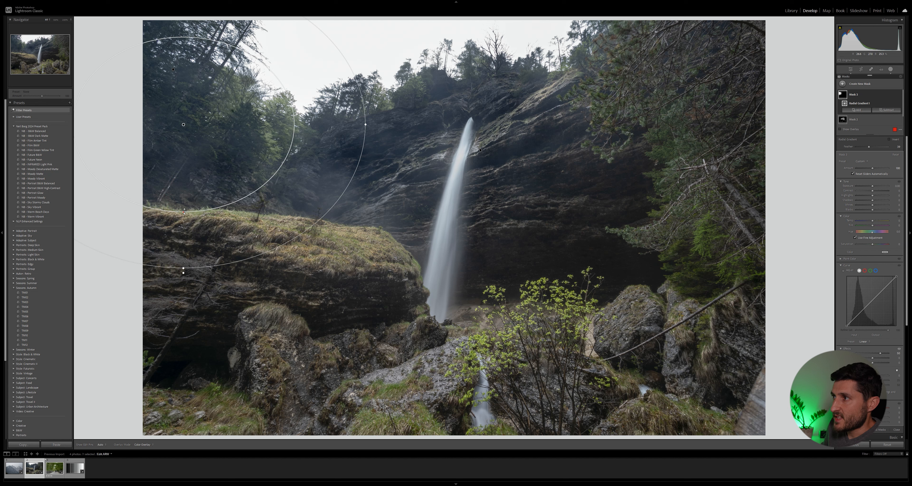
- Reshape the radial gradient by moving its edge handles outward
left_click_drag(280, 166, 274, 163)
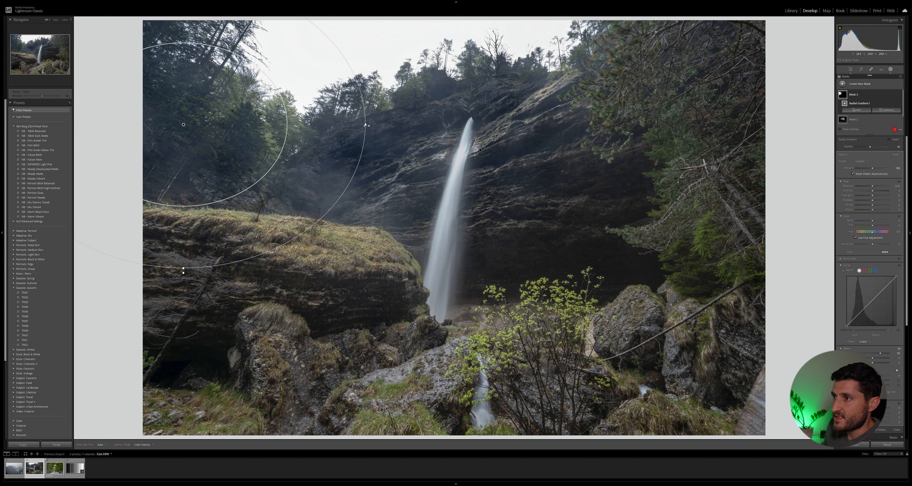
left_click_drag(365, 124, 377, 129)
left_click_drag(184, 267, 183, 261)
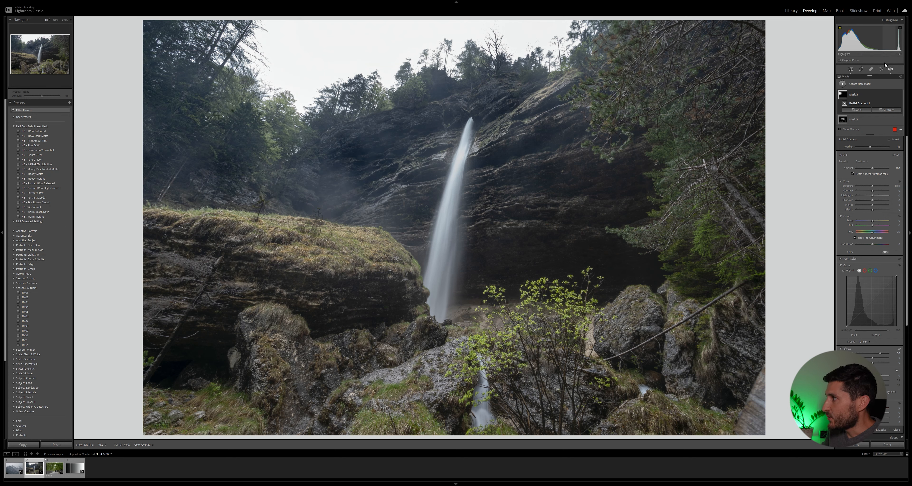
- Create a large radial gradient mask centred on the upper left, widen it, and invert it to affect the edges
left_click(861, 84)
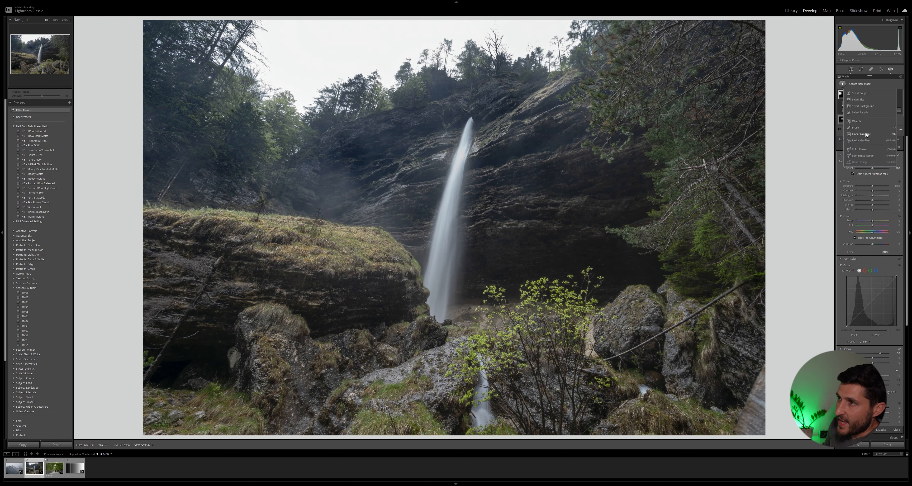
left_click(867, 140)
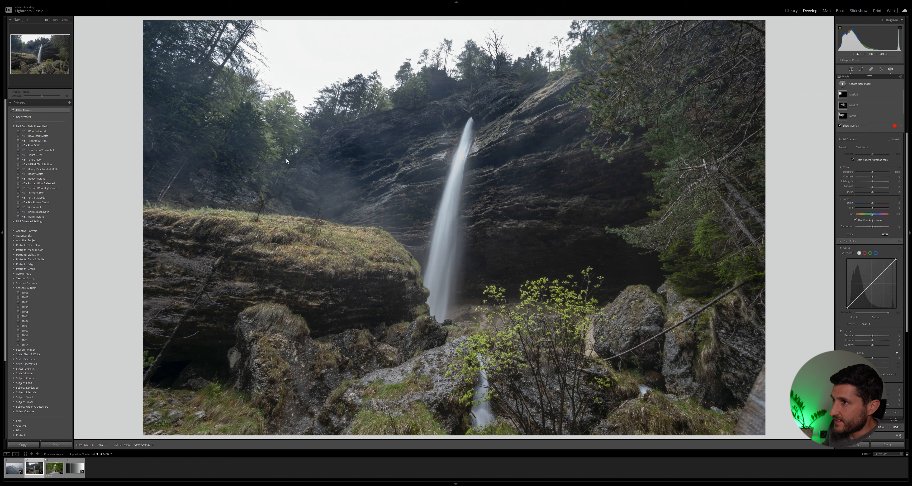
mouse_move(260, 132)
left_mouse_down()
mouse_move(397, 213)
mouse_move(631, 379)
left_mouse_up()
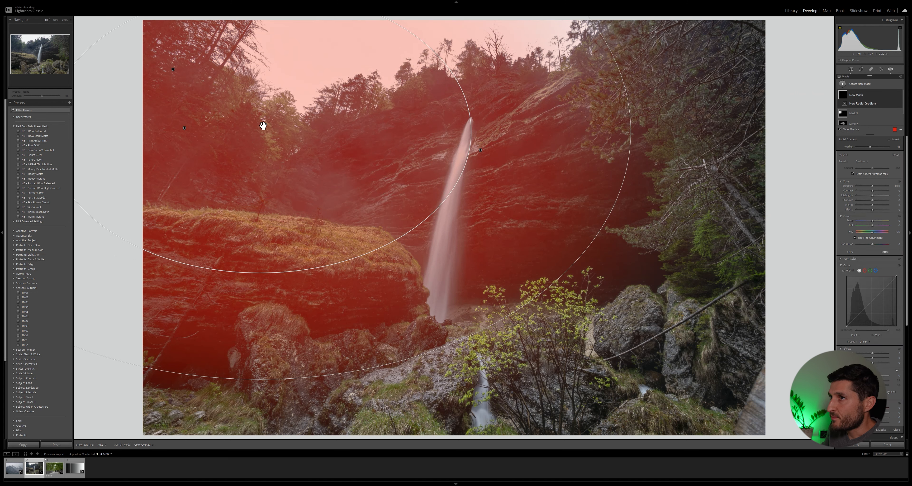
left_click_drag(260, 132, 295, 150)
left_click_drag(298, 294, 293, 336)
left_click_drag(294, 402, 293, 428)
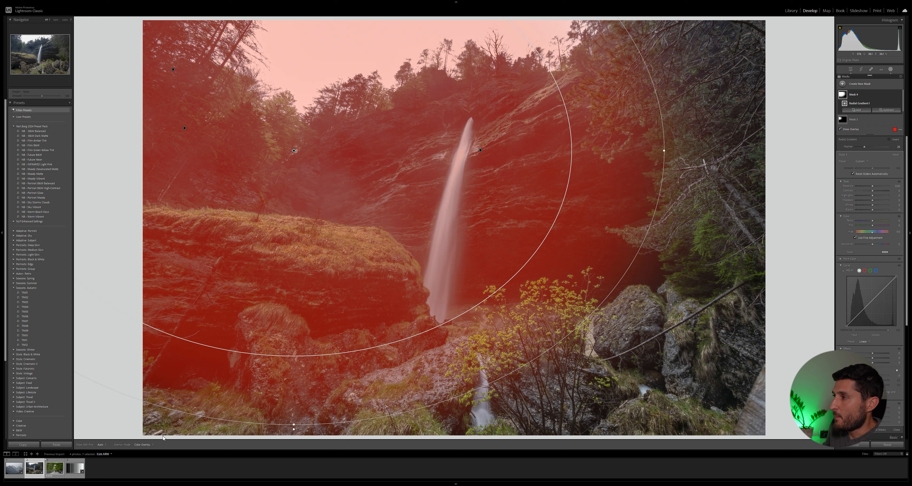
left_click_drag(296, 370, 300, 375)
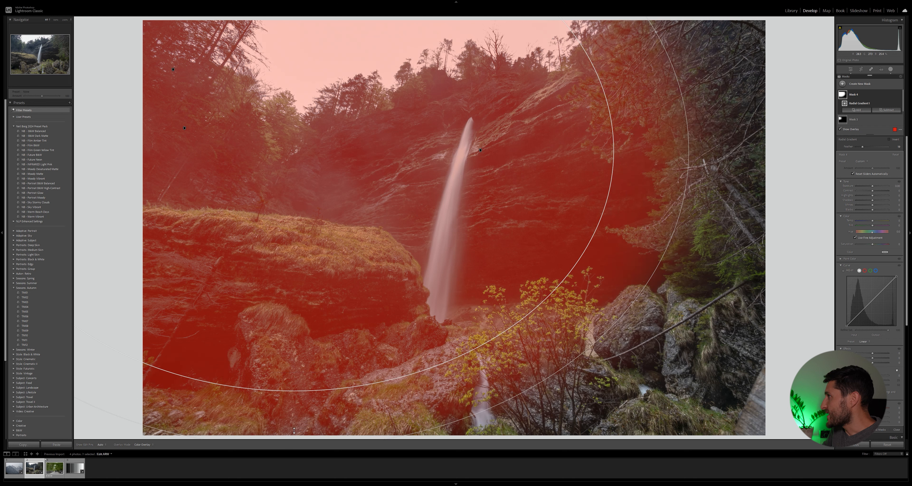
left_click(895, 139)
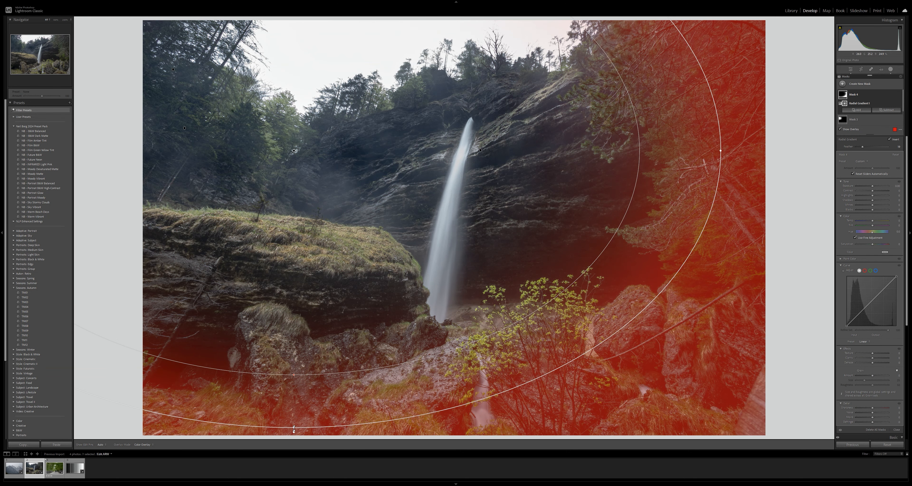
left_click_drag(293, 429, 295, 436)
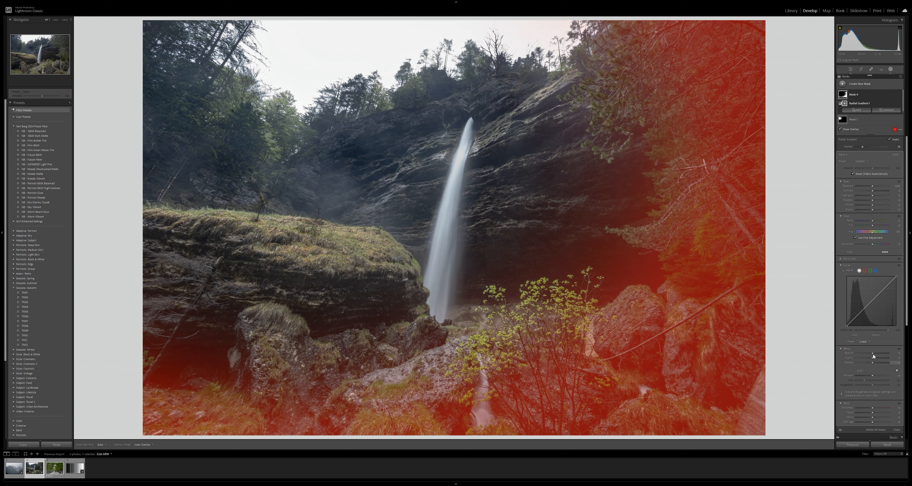
- Lower the effects slider and slightly reduce a tone slider for the inverted radial gradient
left_click_drag(873, 353, 858, 356)
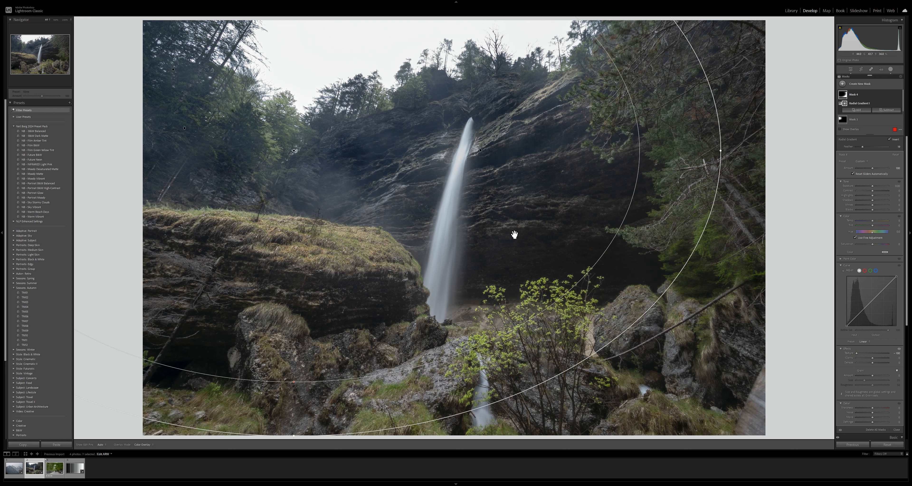
left_click_drag(872, 363, 873, 361)
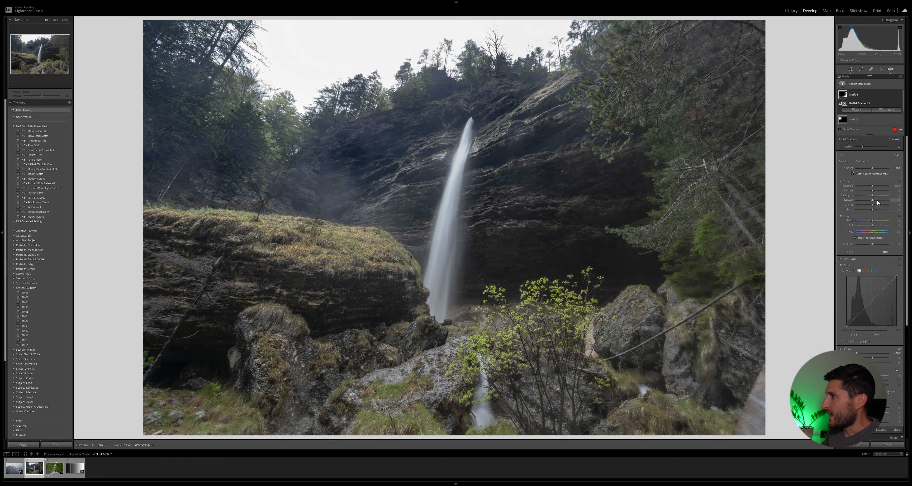
left_click_drag(874, 209, 869, 209)
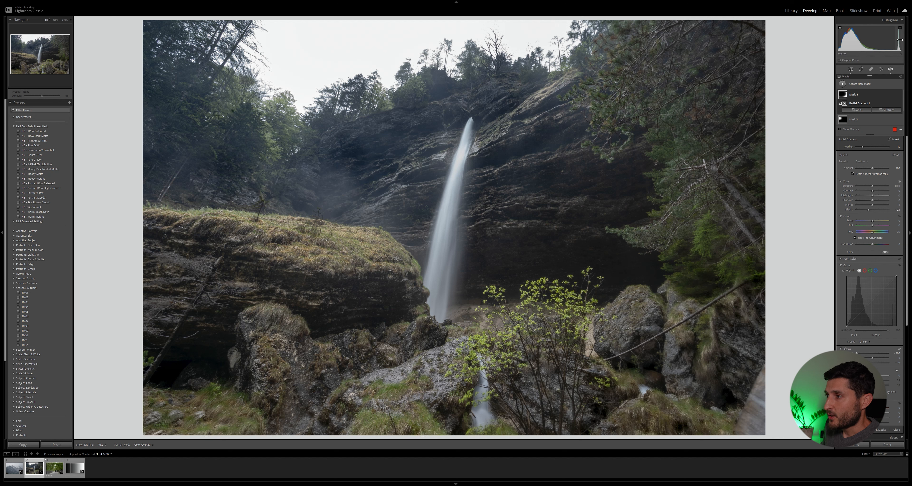
- Exit masking, expand Color Grading, and show the photo in a side-by-side before and after view
left_click(851, 69)
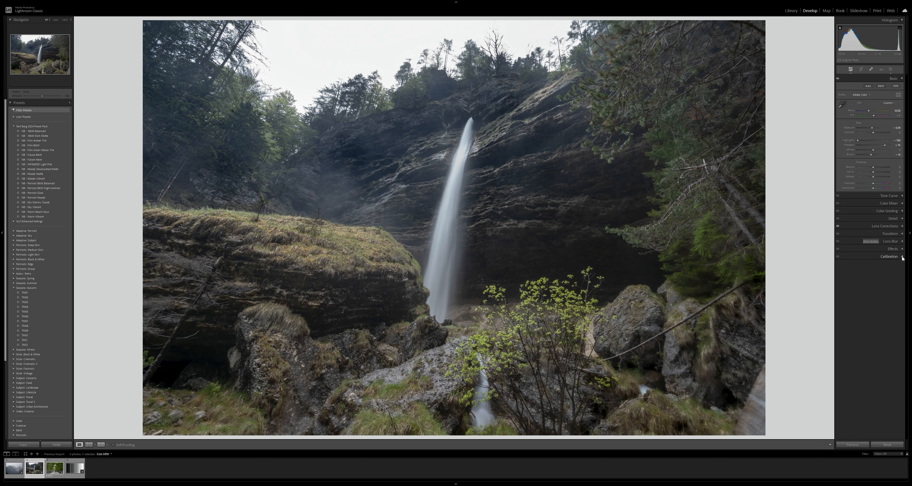
left_click(871, 256)
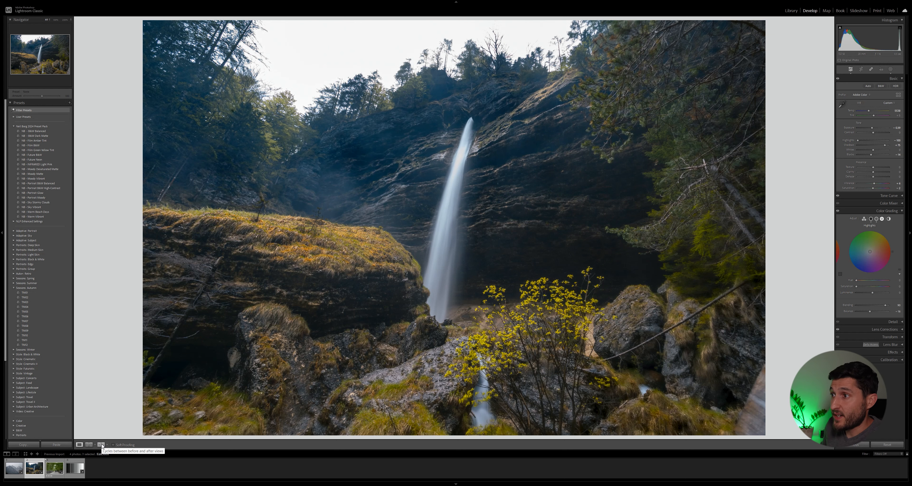
left_click(101, 444)
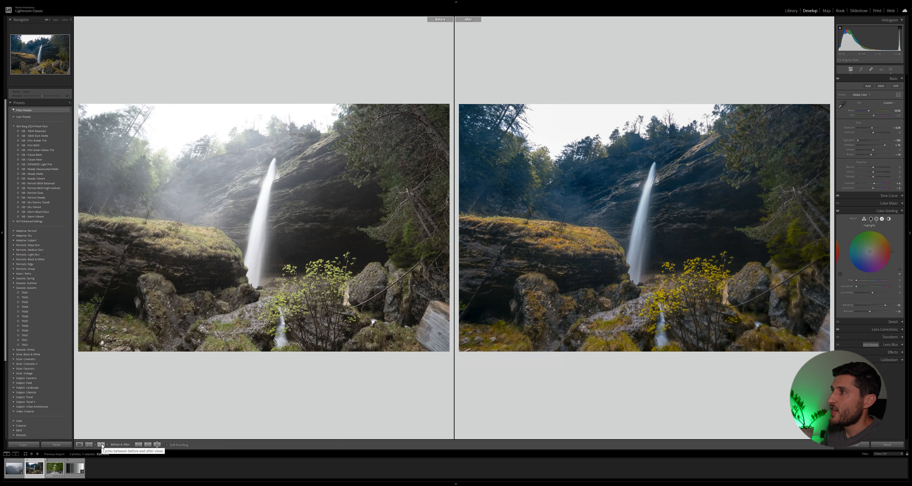